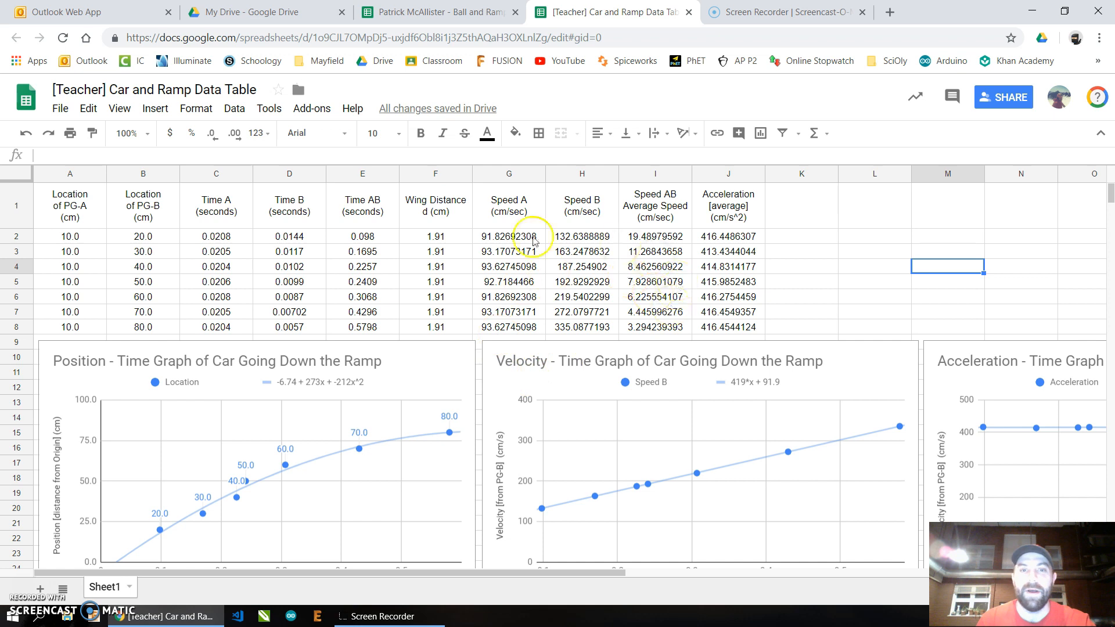
- Highlight the time columns, the photogate location columns and the distance column of the data table to review them
drag(211, 240, 374, 327)
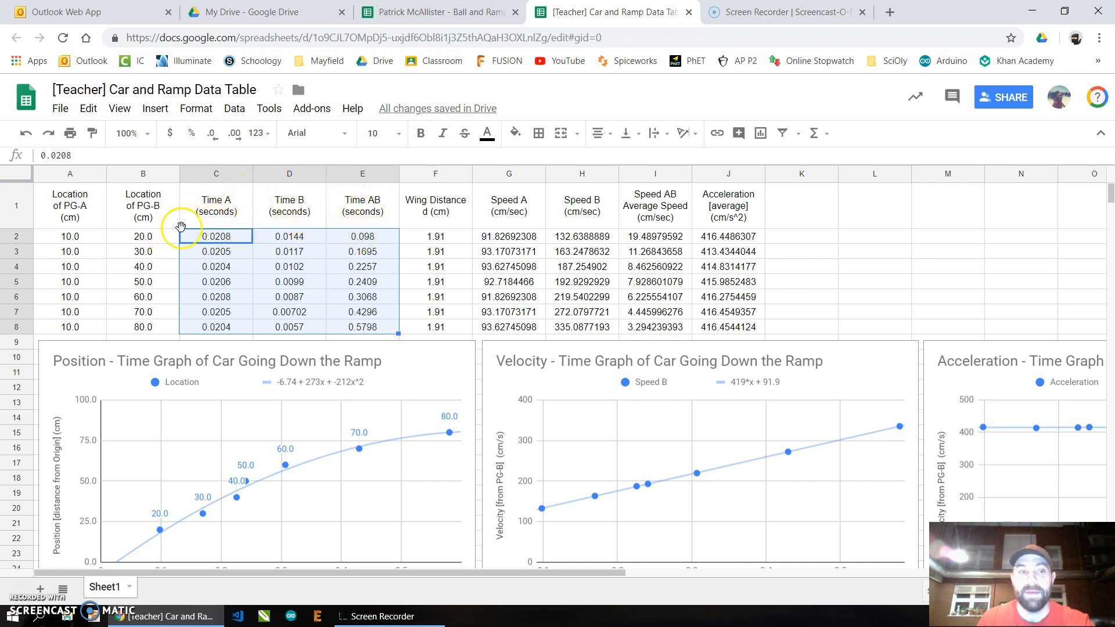
drag(70, 204, 155, 334)
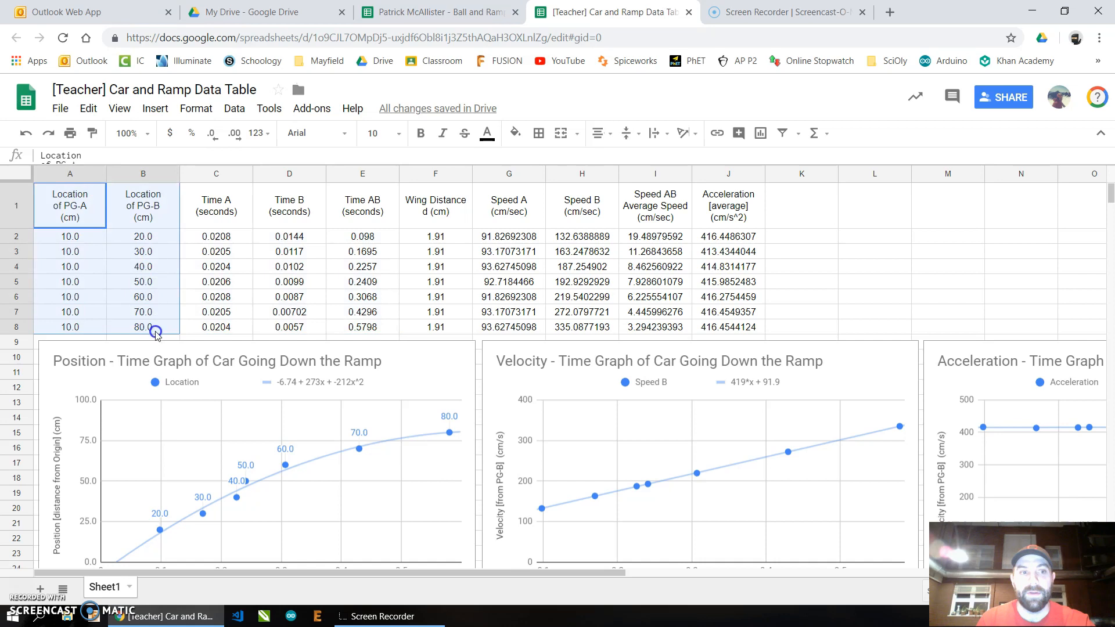
drag(437, 212, 452, 327)
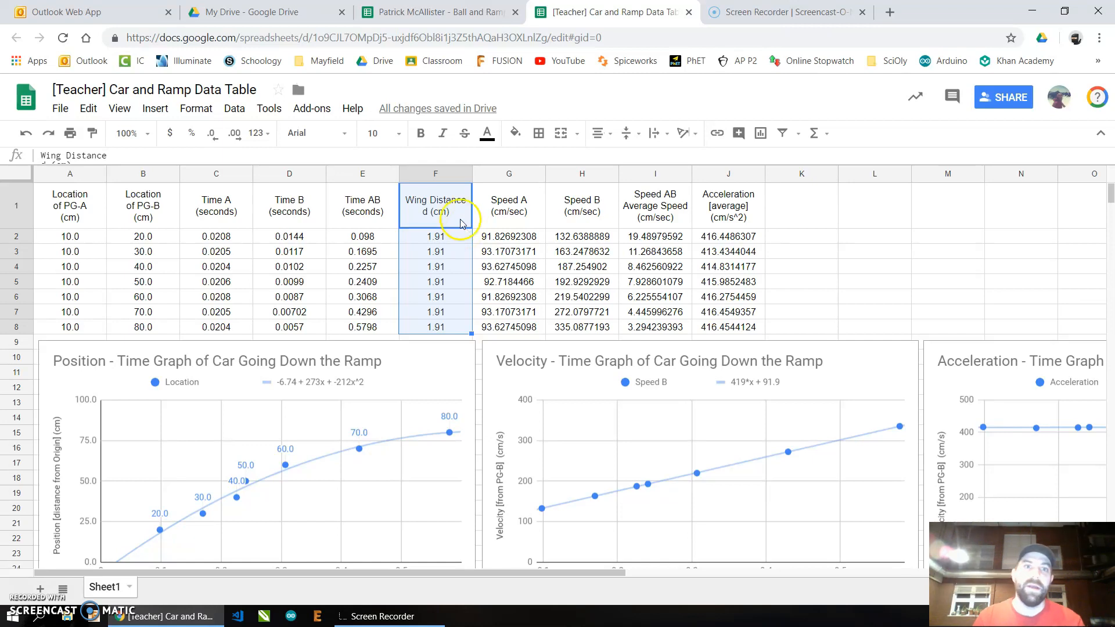
- Rename the column F header from Wing Distance to Ball Distance d (cm)
click(63, 155)
key(BackSpace)
key(BackSpace)
key(BackSpace)
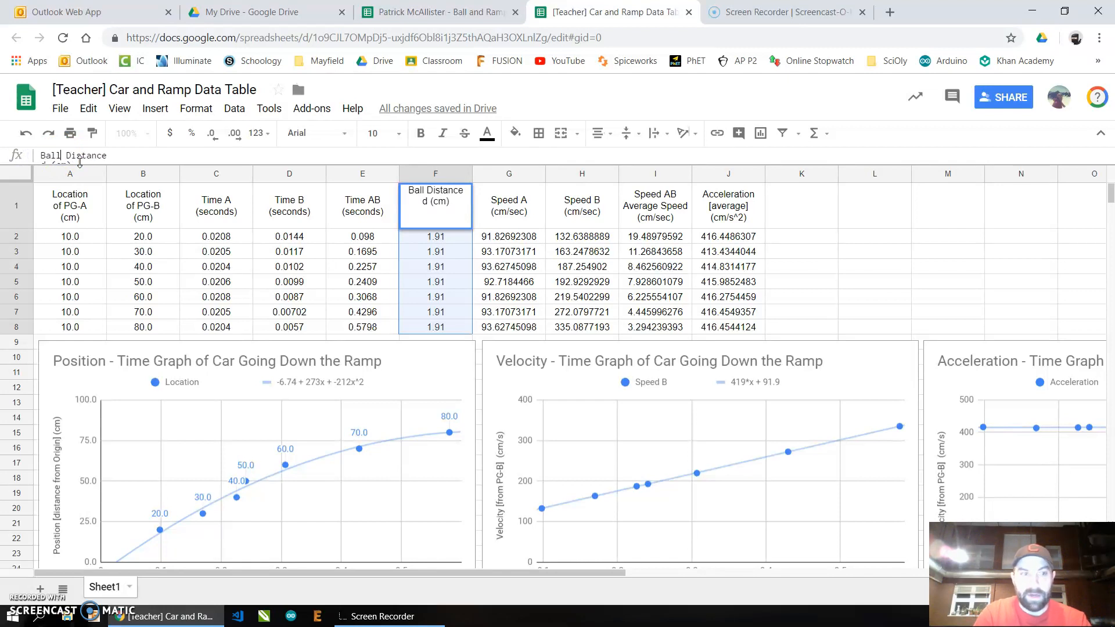
click(785, 198)
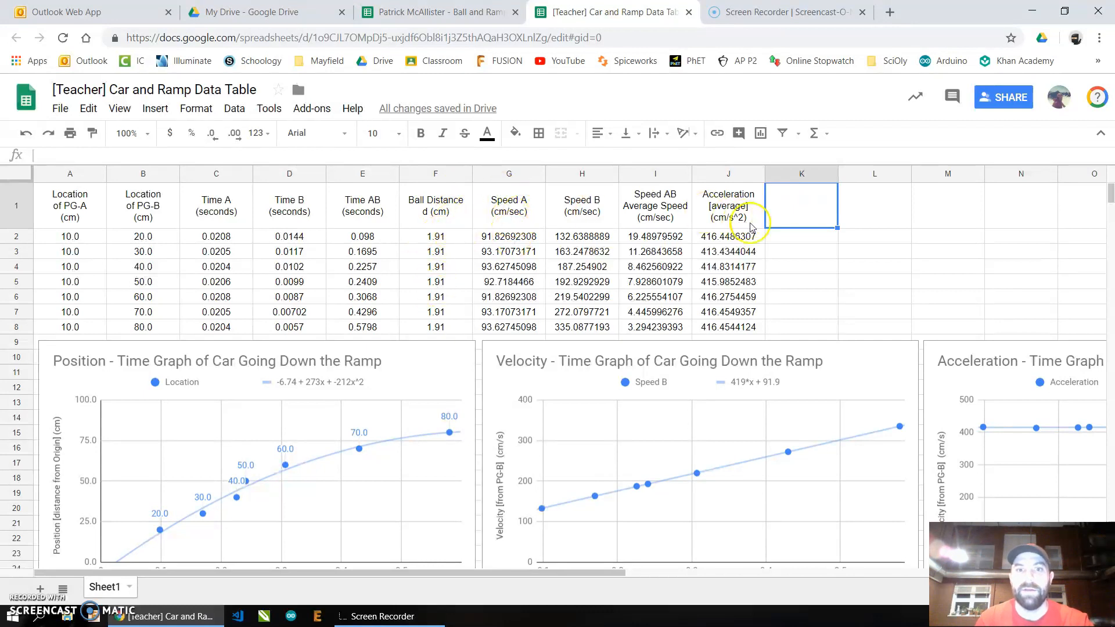
- Show the formulas behind the speed and acceleration columns, then return to showing values
key(ctrl+grave)
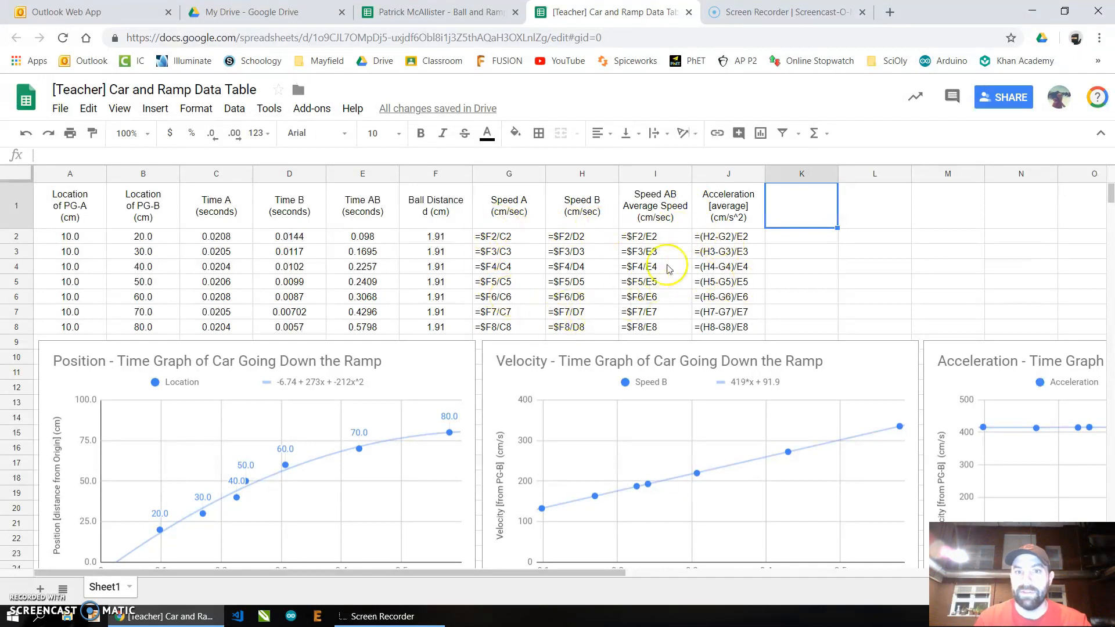
key(ctrl+grave)
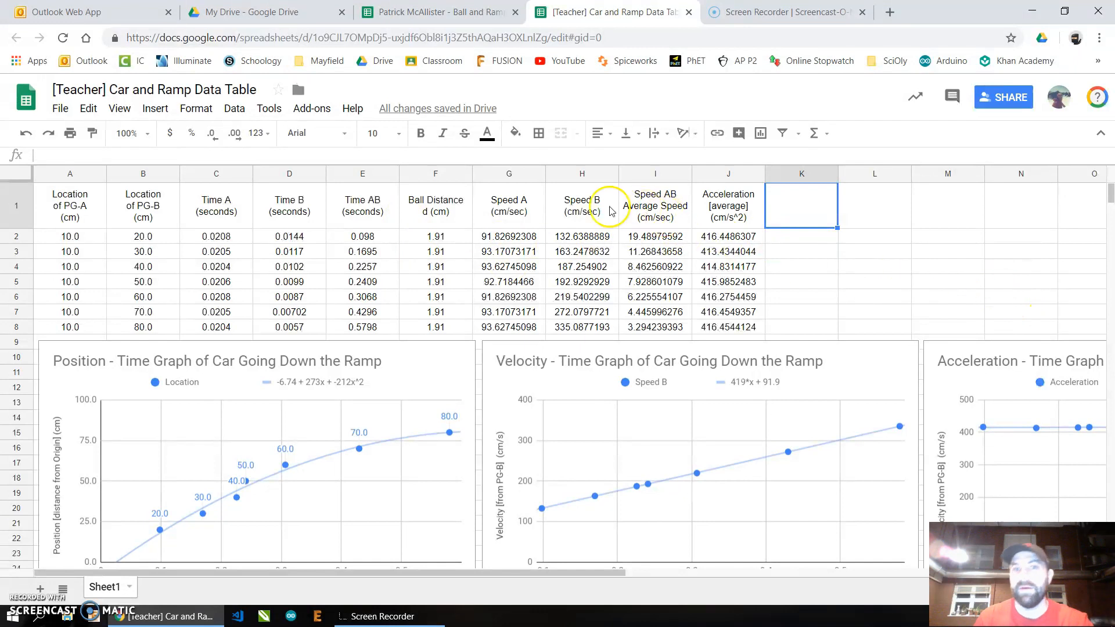
- Format the Speed A through Acceleration values in G2:J8 to two decimal places
drag(509, 237, 720, 330)
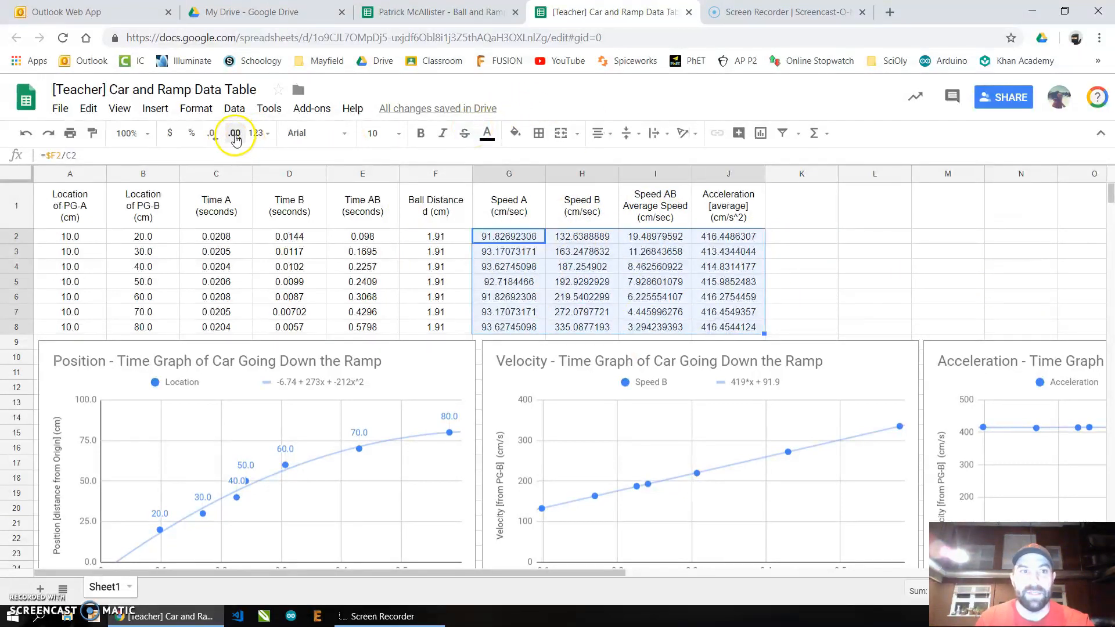
click(214, 133)
click(214, 134)
click(214, 133)
click(214, 133)
click(214, 133)
click(215, 133)
click(214, 133)
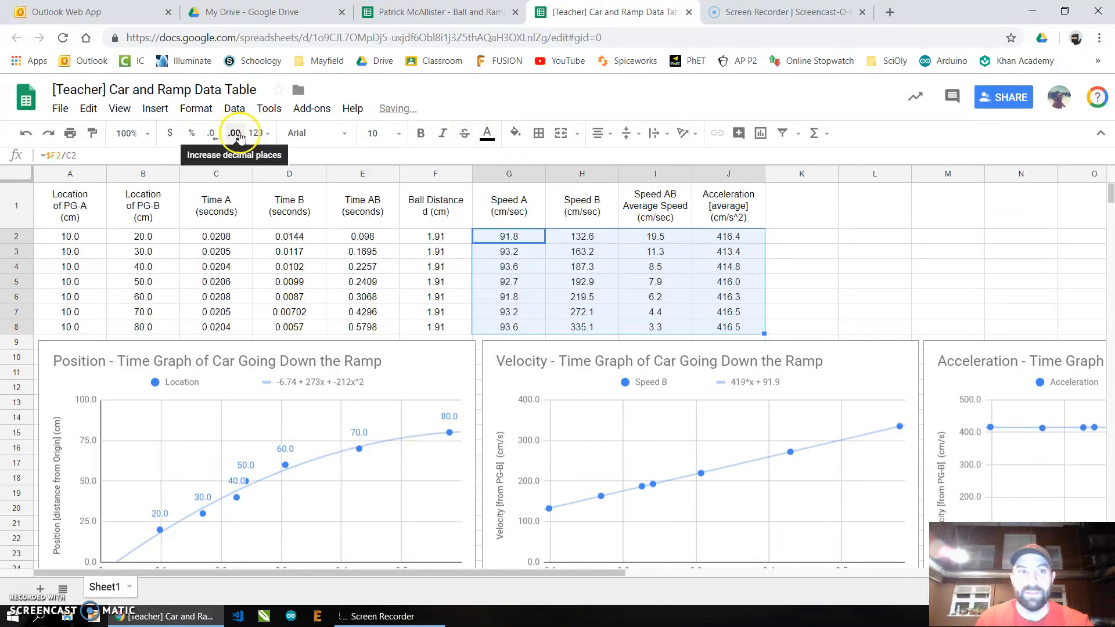
click(236, 133)
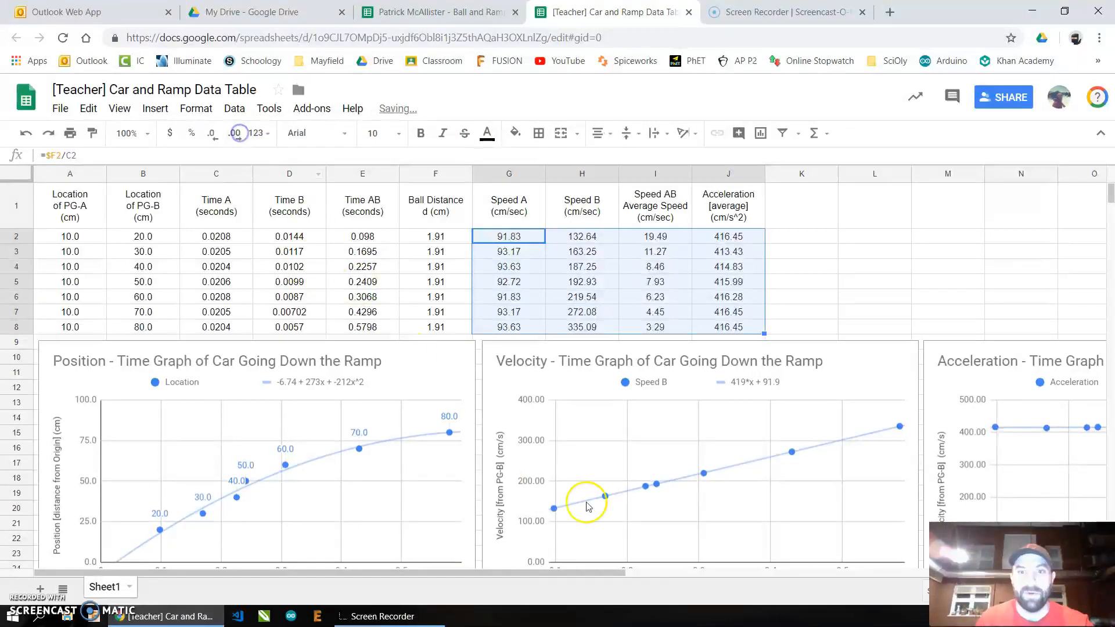
click(862, 287)
- Scroll through the existing position, velocity and acceleration charts below the table
scroll(277, 327, down, 3)
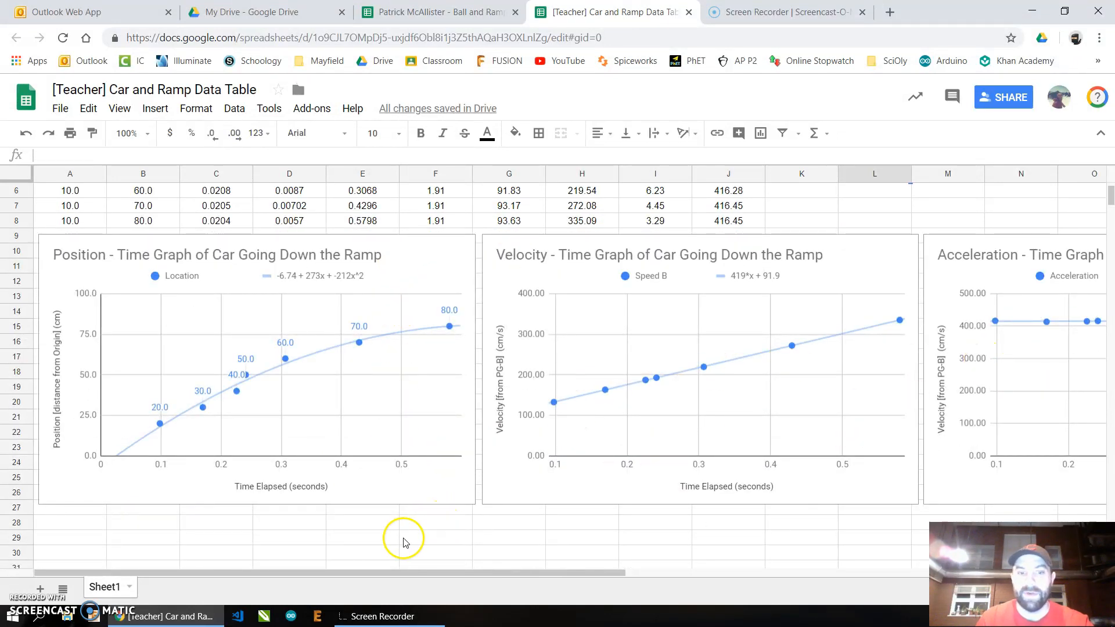
mouse_move(431, 570)
mouse_down()
mouse_move(480, 570)
mouse_move(416, 570)
mouse_up()
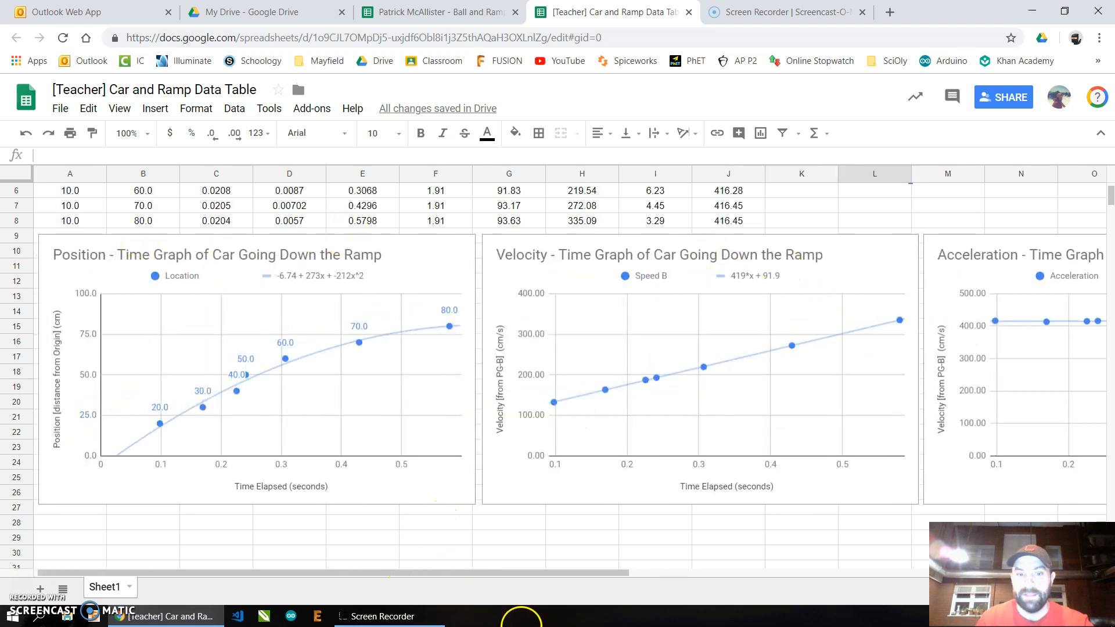
drag(570, 572, 721, 580)
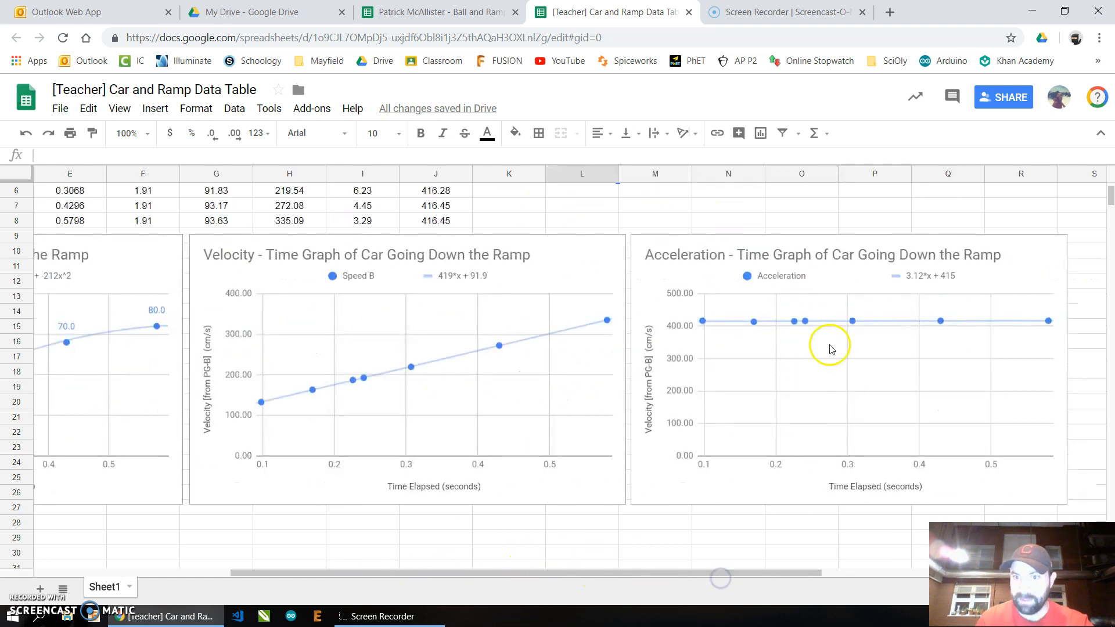
drag(625, 577, 361, 441)
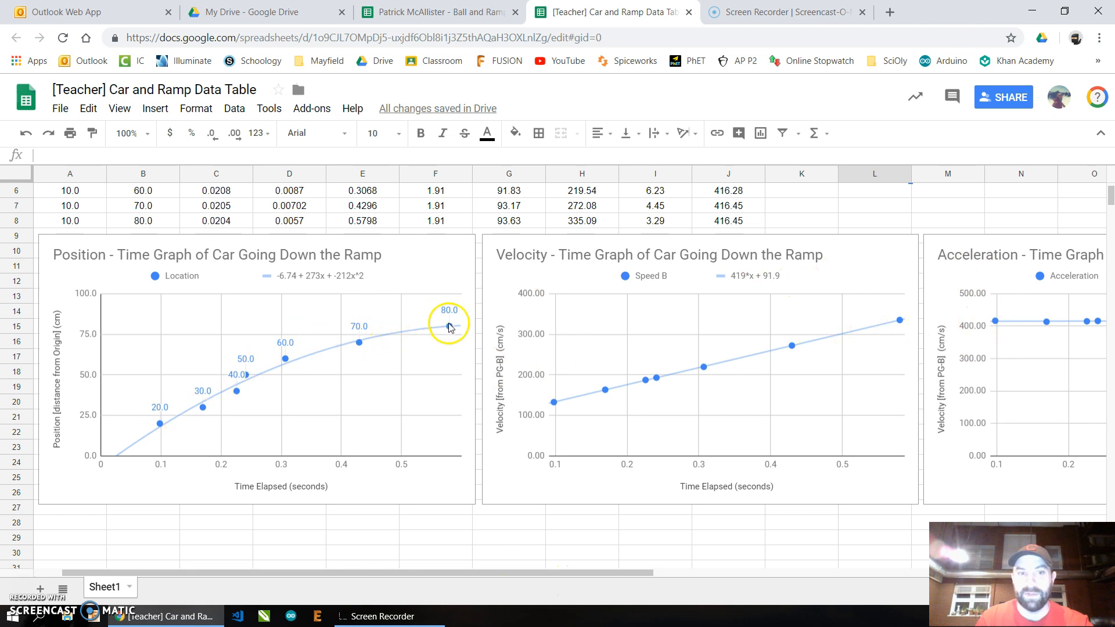
- Delete the Position-Time and Velocity-Time charts of the car going down the ramp
drag(601, 580, 229, 548)
click(439, 259)
key(Delete)
click(612, 272)
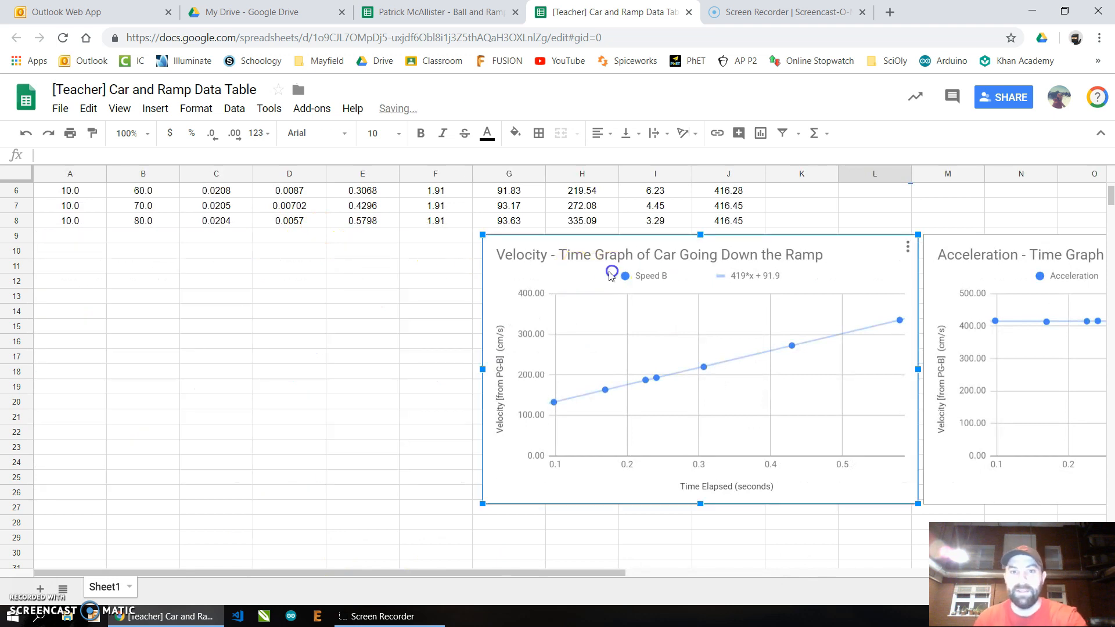
key(Delete)
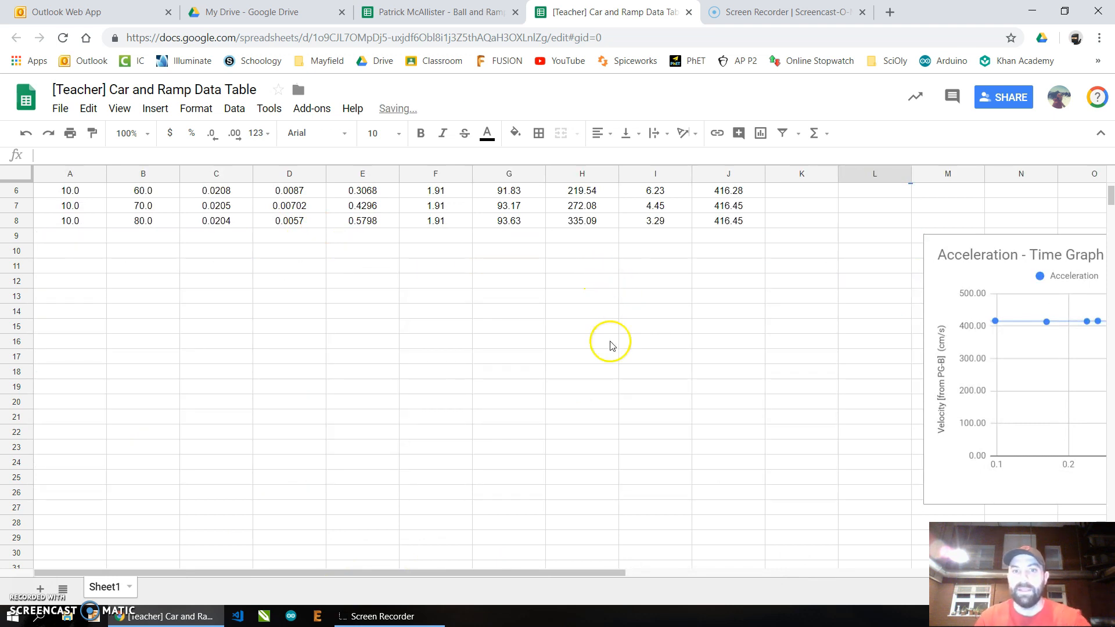
- Insert a chart from the Time AB (E1:E8) and Location of PG-B (B1:B8) columns
scroll(633, 348, up, 3)
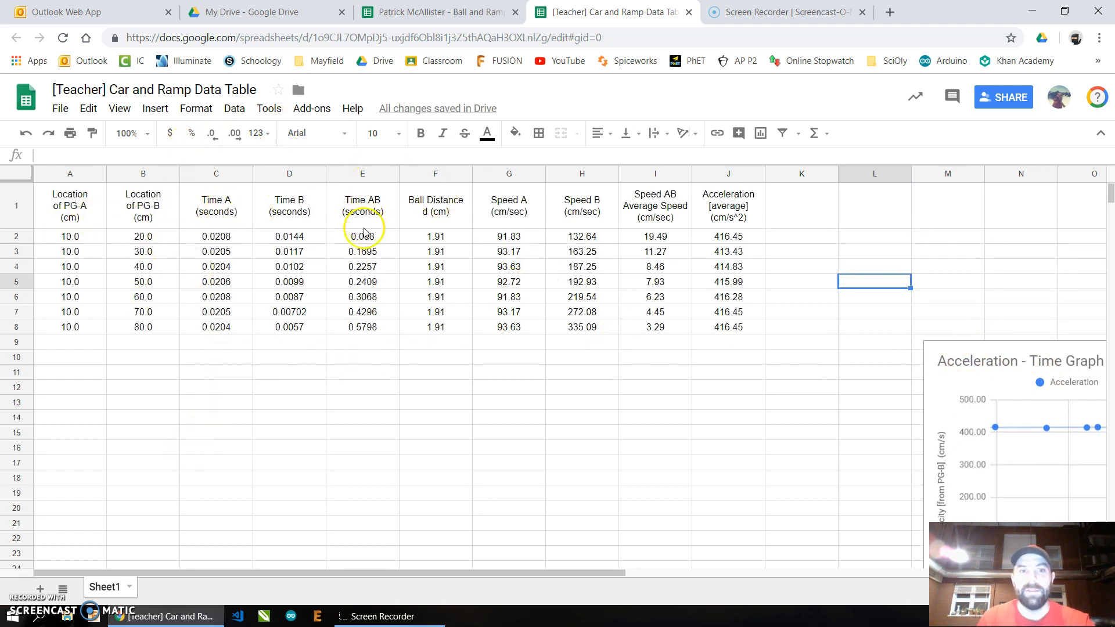
drag(367, 216, 367, 330)
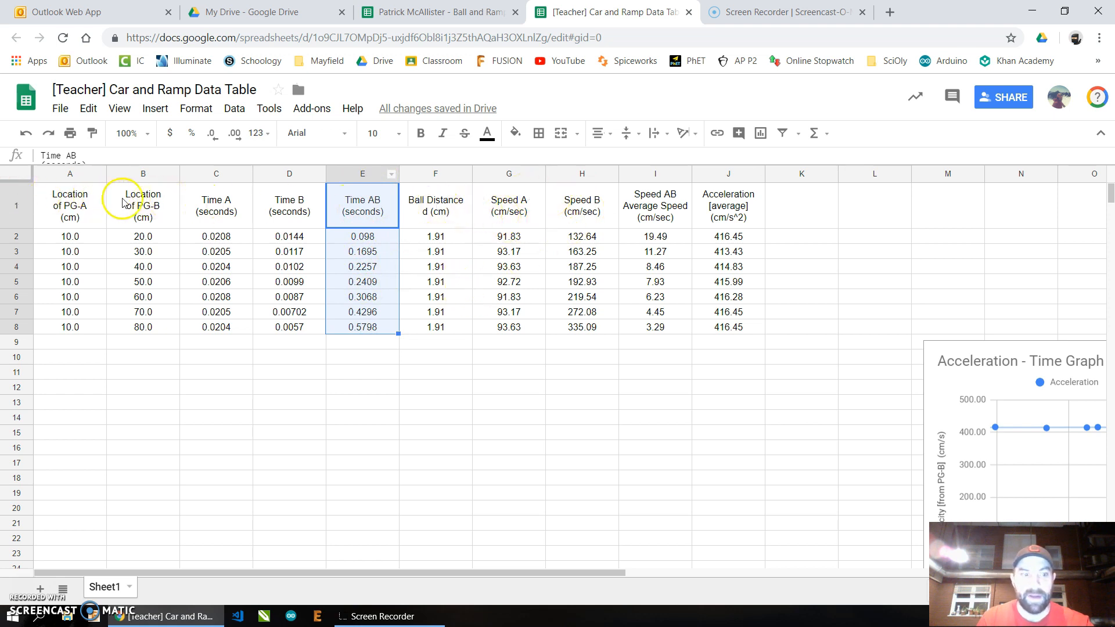
drag(155, 218, 143, 335)
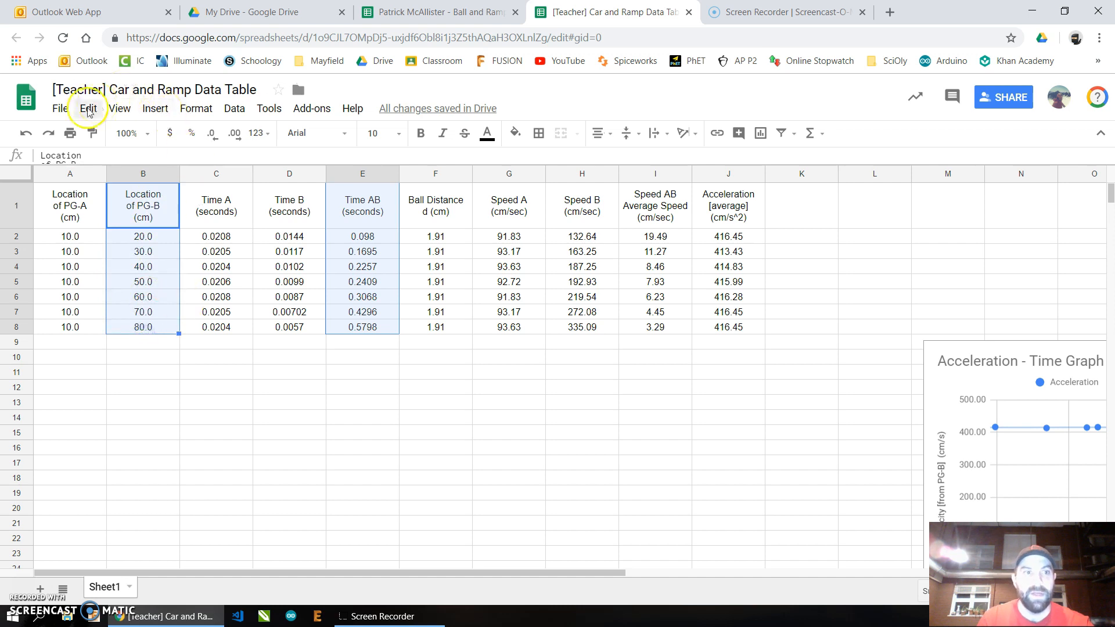
click(155, 109)
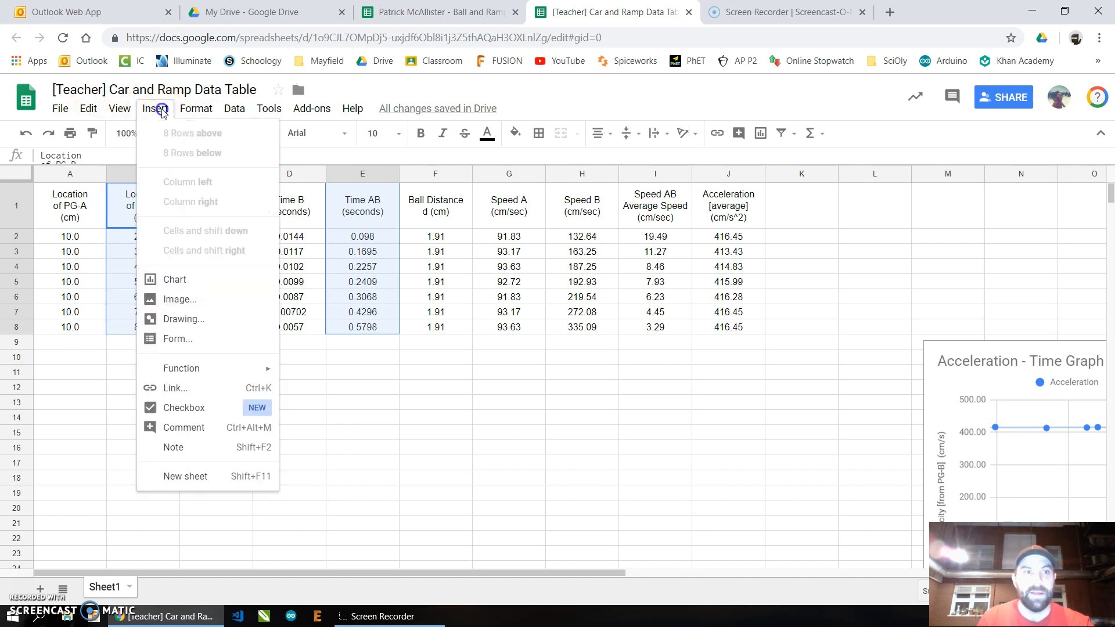
click(177, 280)
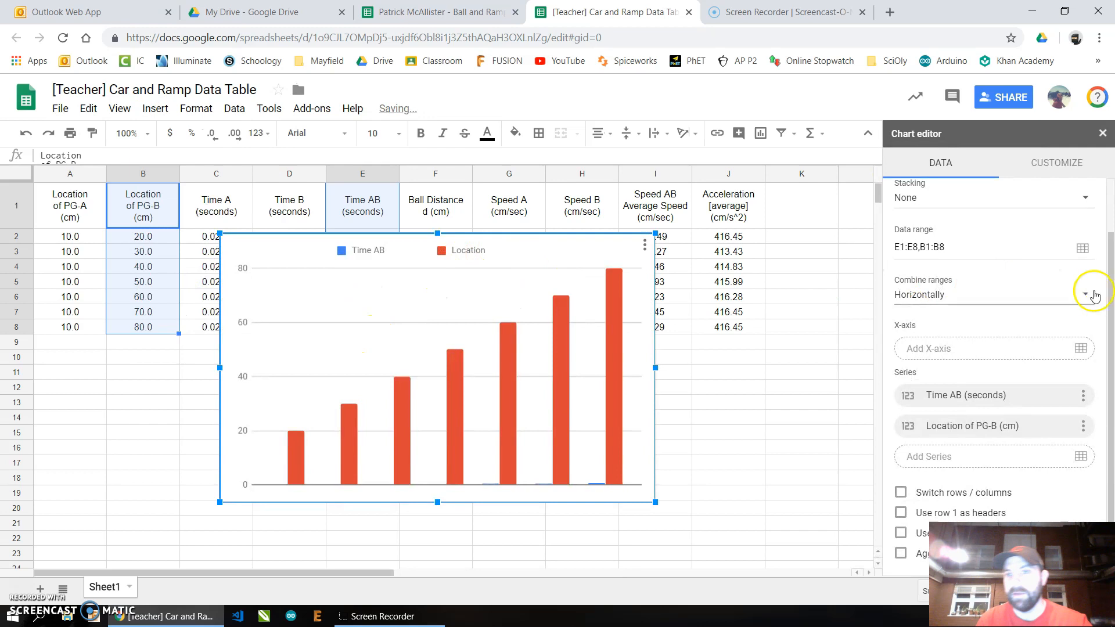
- Change the new chart to a scatter chart and use row 1 as headers
drag(1108, 289, 1105, 215)
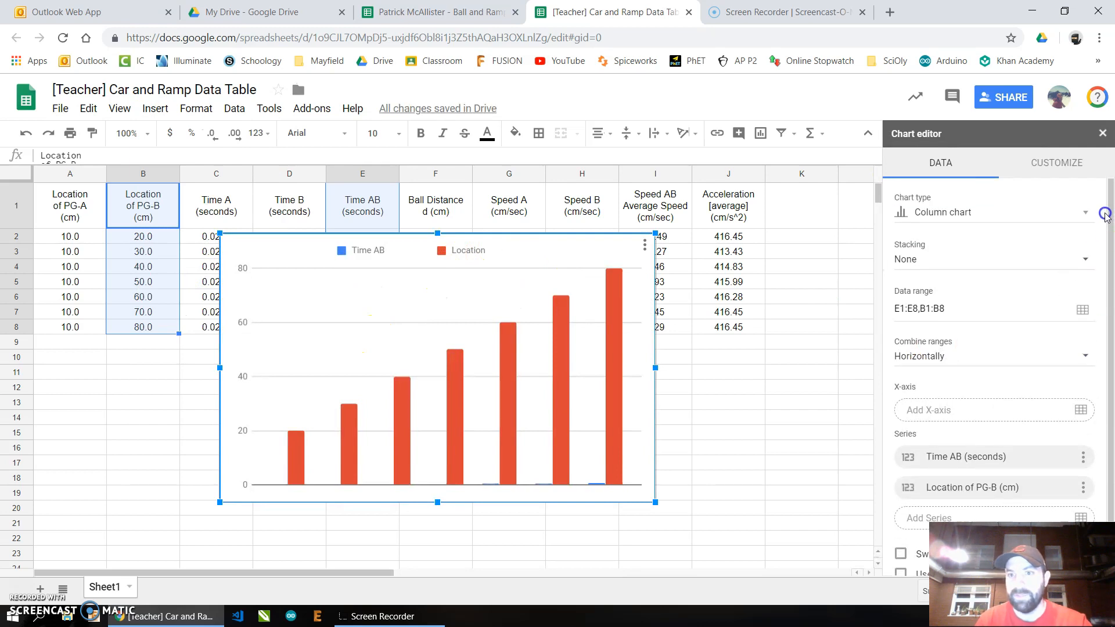
click(1065, 204)
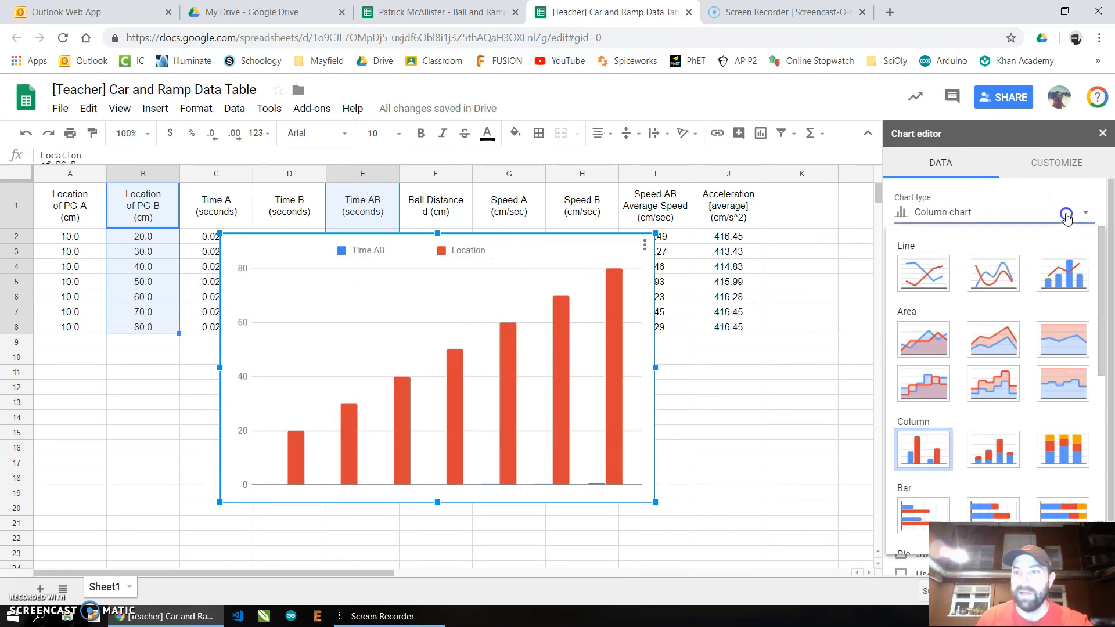
scroll(969, 294, down, 6)
scroll(969, 295, up, 2)
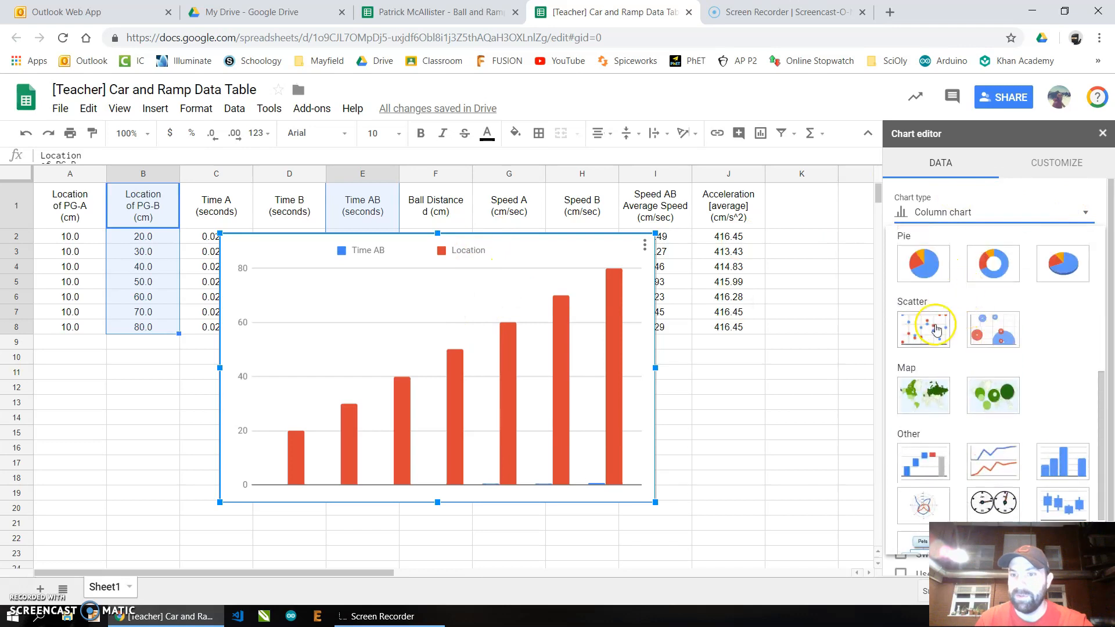
click(928, 326)
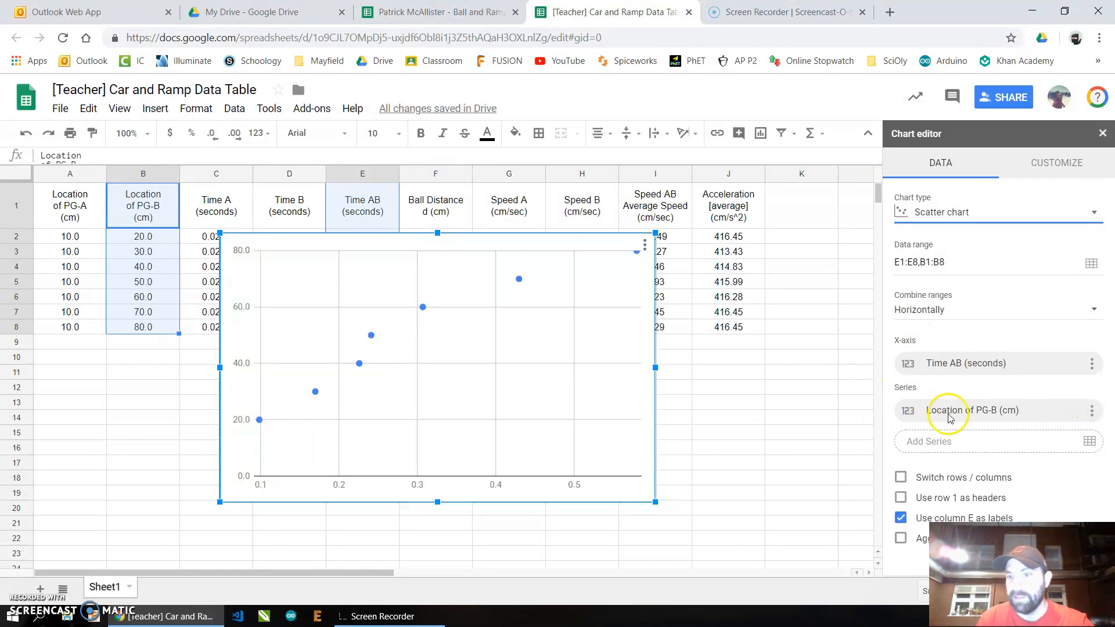
click(901, 498)
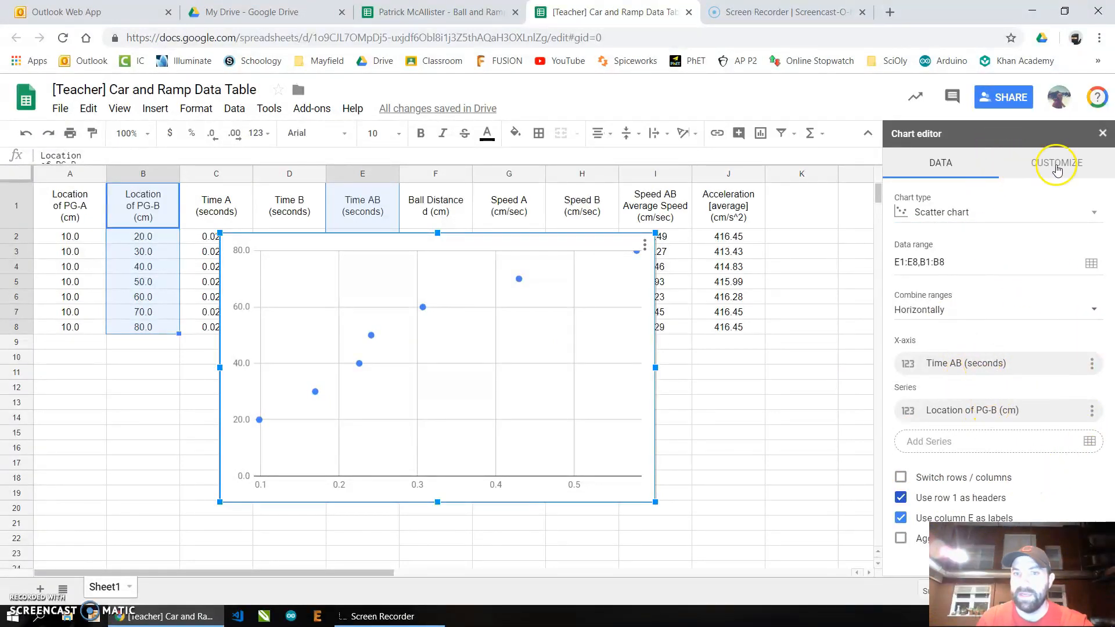
- Move the scatter chart below the data table at the sheet's left edge
drag(522, 244, 346, 344)
scroll(382, 339, down, 2)
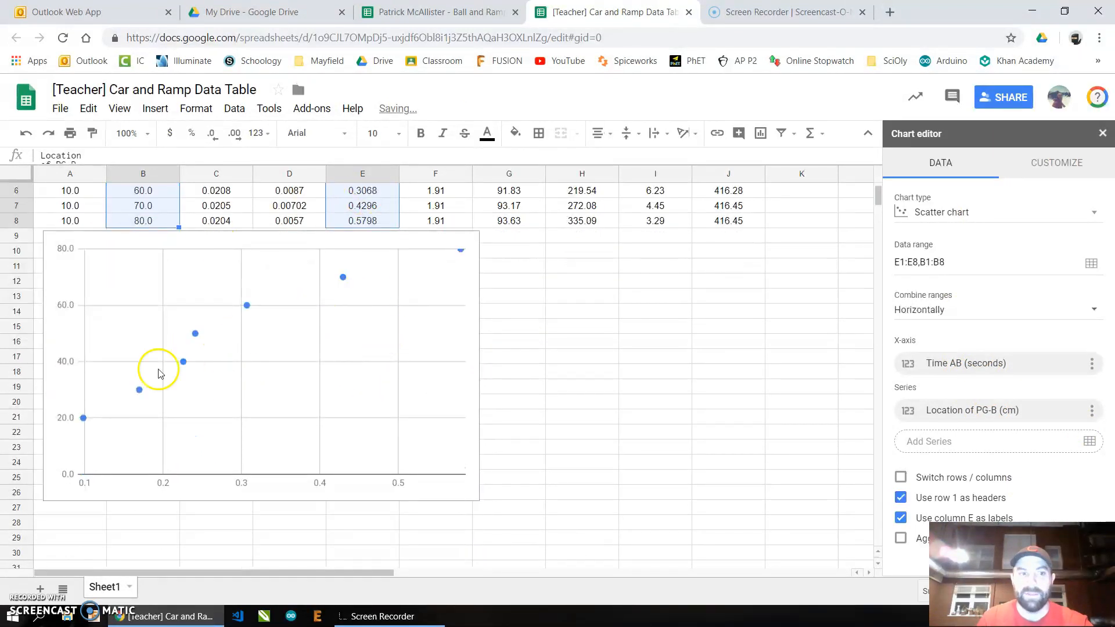
- Title the chart "Position-Time graph for ball going down ramp"
click(1071, 163)
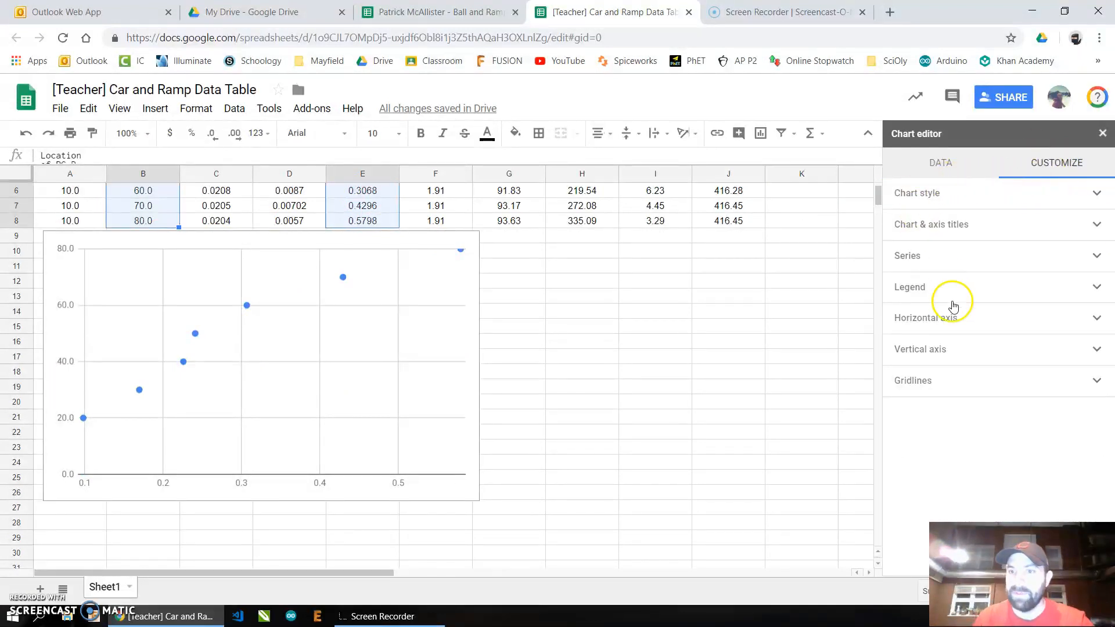
click(950, 226)
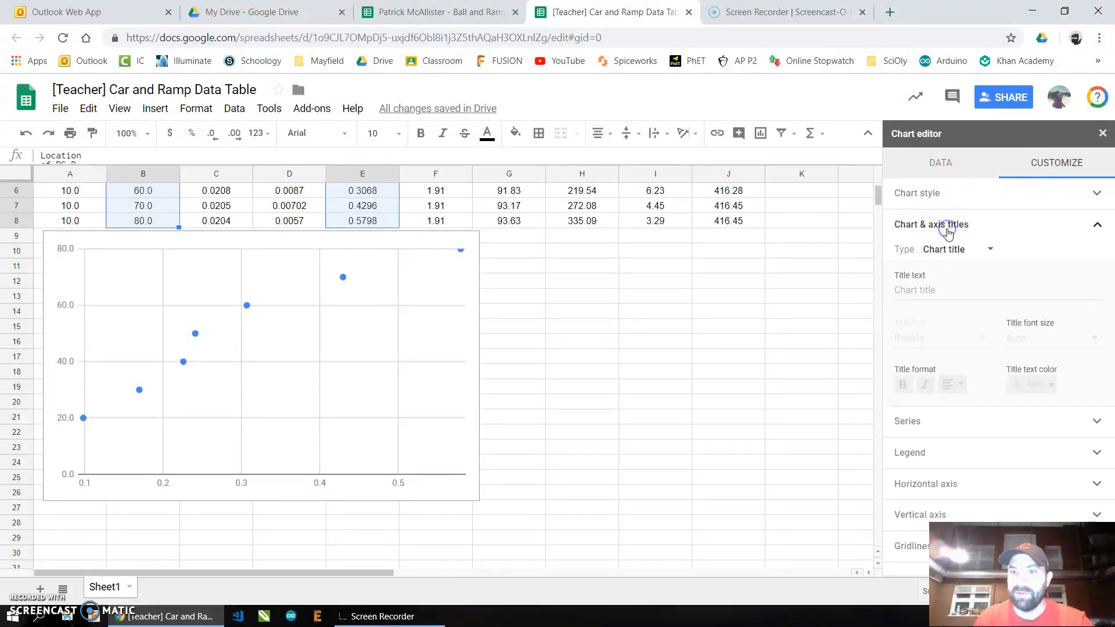
click(951, 295)
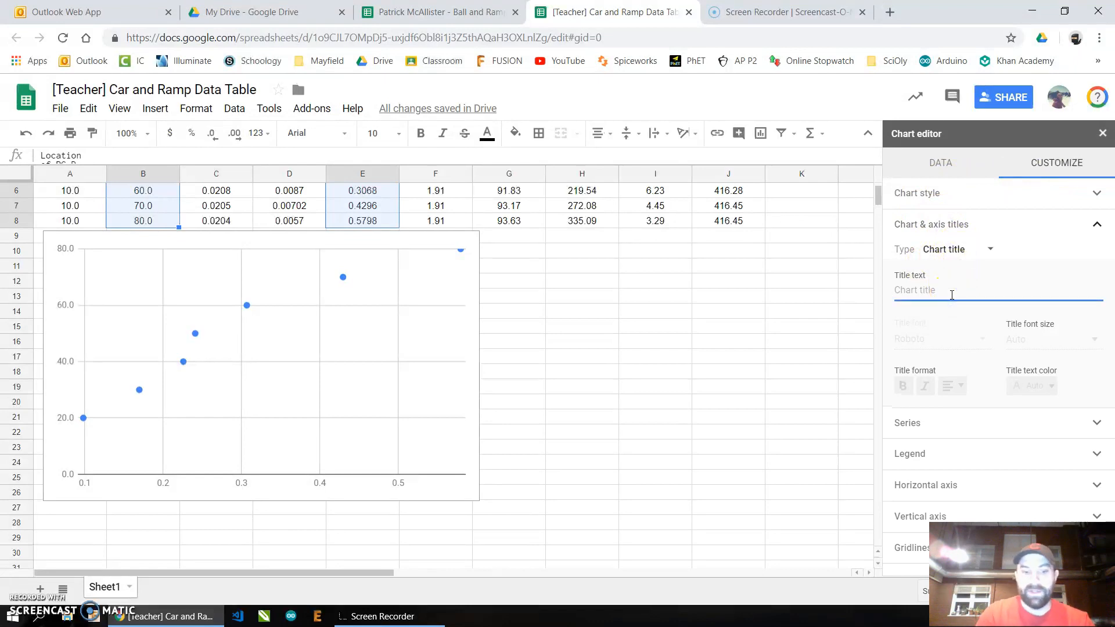
text(Position-Time graph for bal)
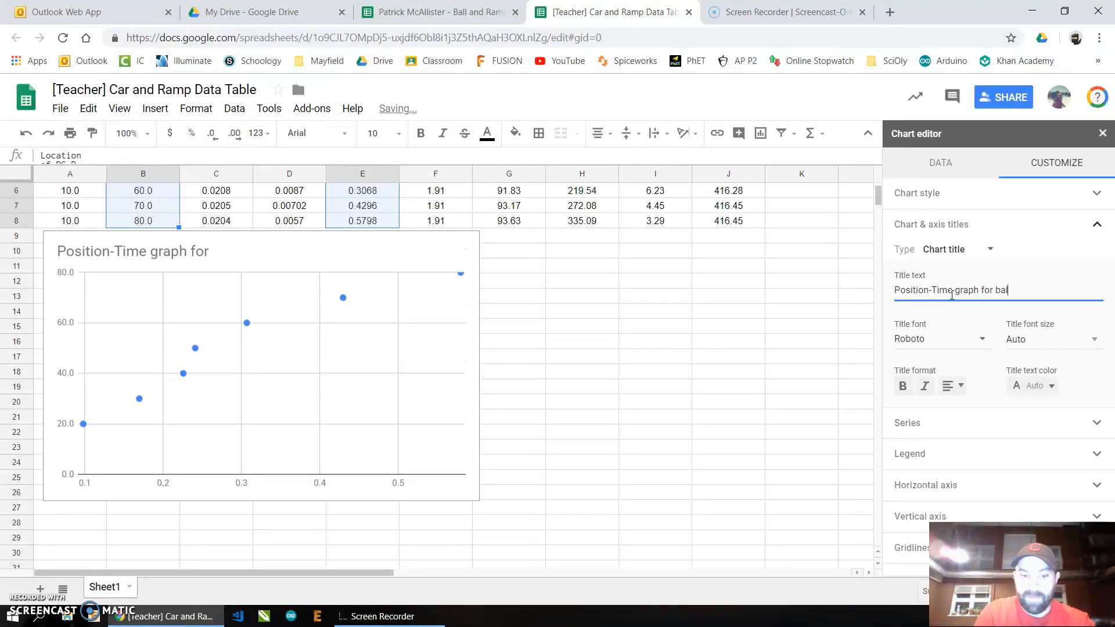
text(oing down ramp)
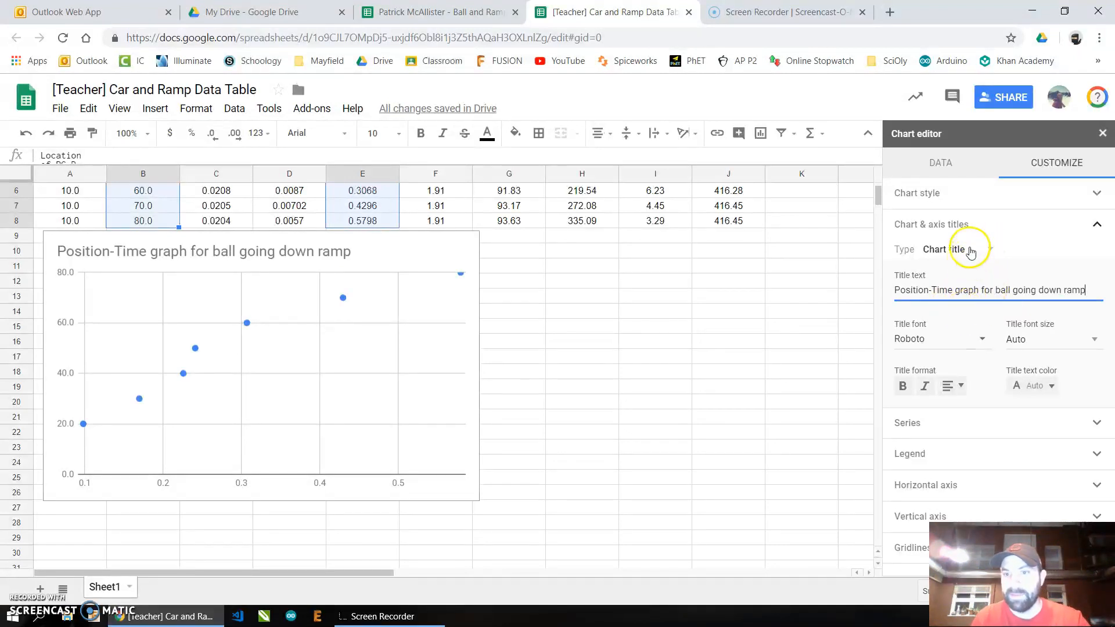
- Set the horizontal axis title to "Time (sec) [AB time]"
click(991, 255)
click(971, 288)
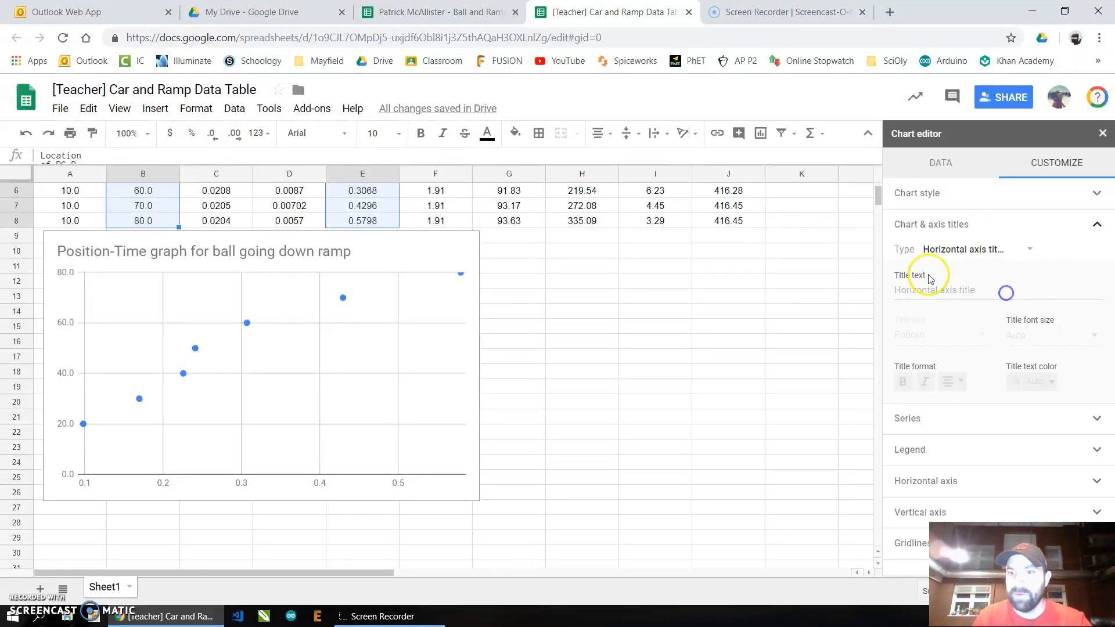
click(954, 289)
text(Time (sec) [)
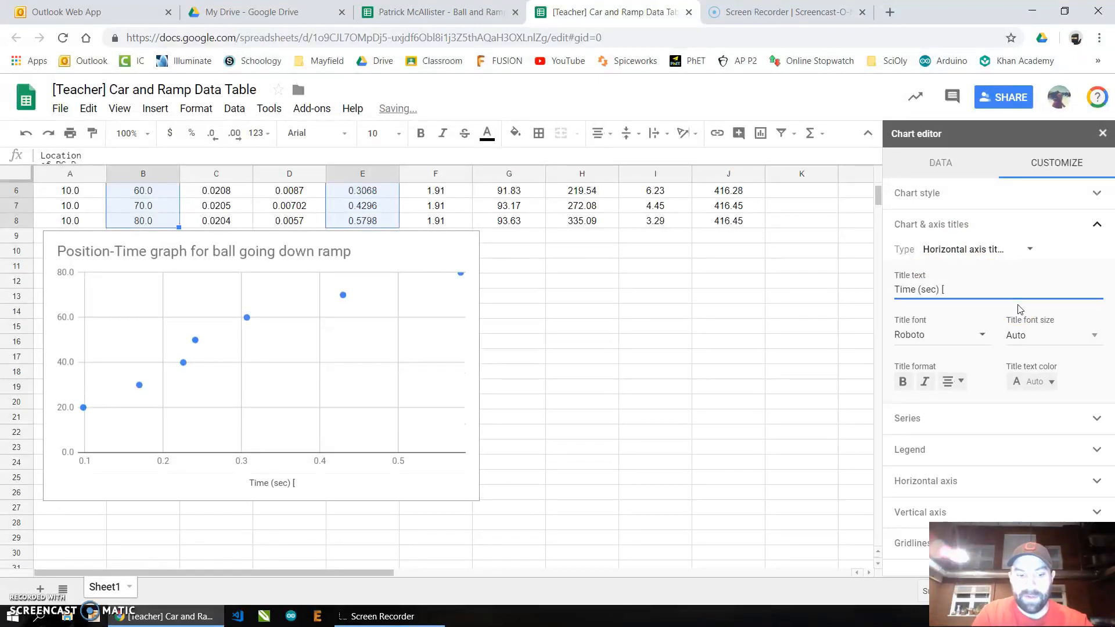
text(,)
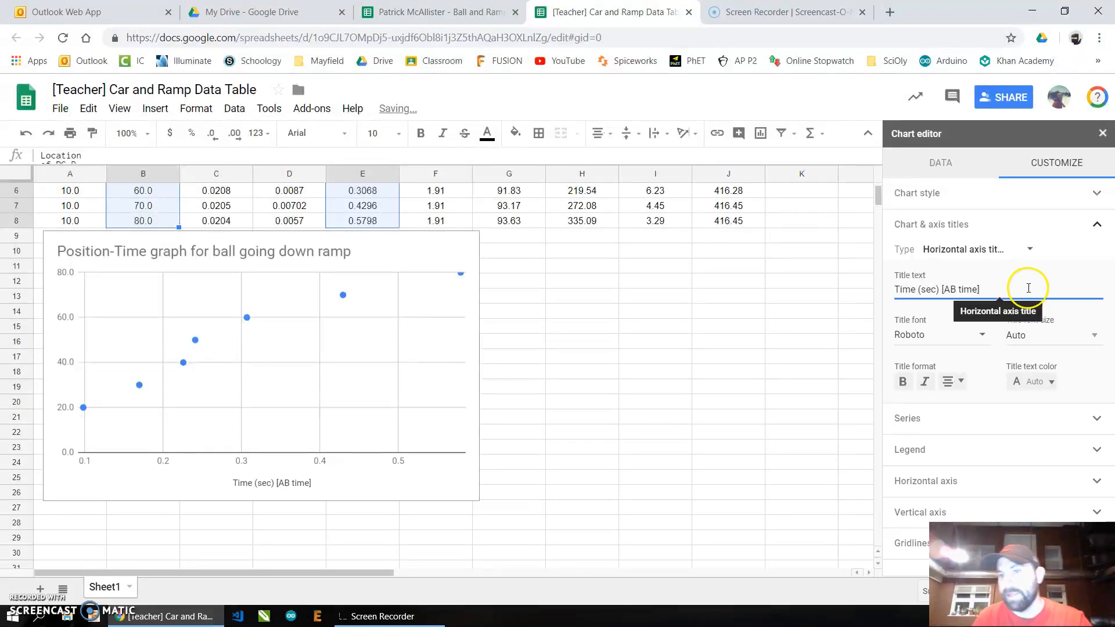
- Set the vertical axis title to "Position (cm) [distance from PG-A]"
click(1030, 249)
click(999, 270)
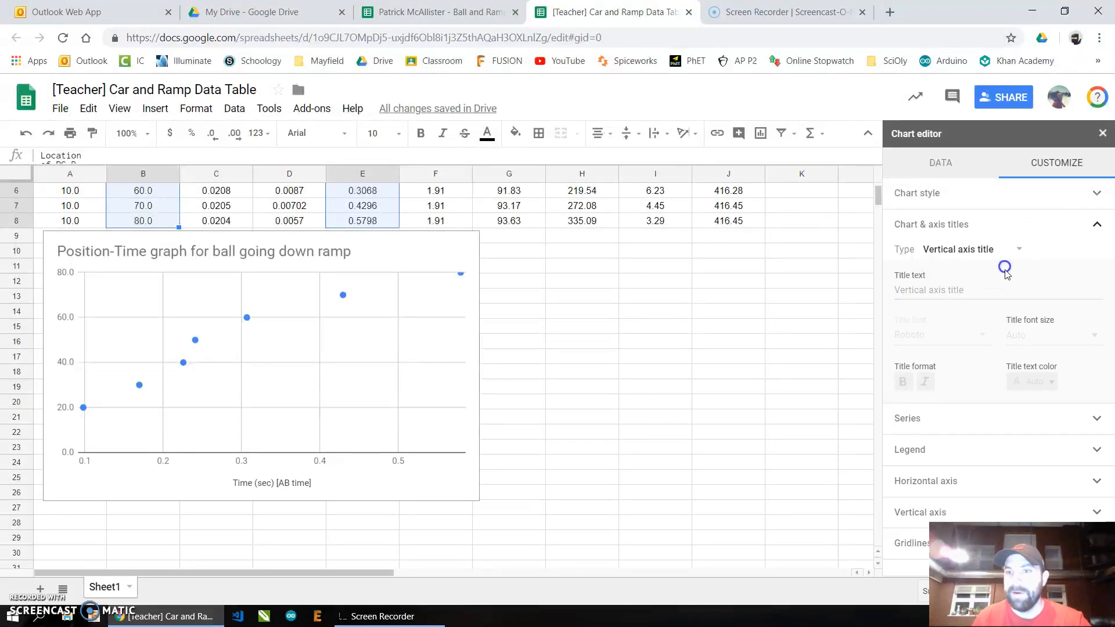
click(984, 290)
text(Posi)
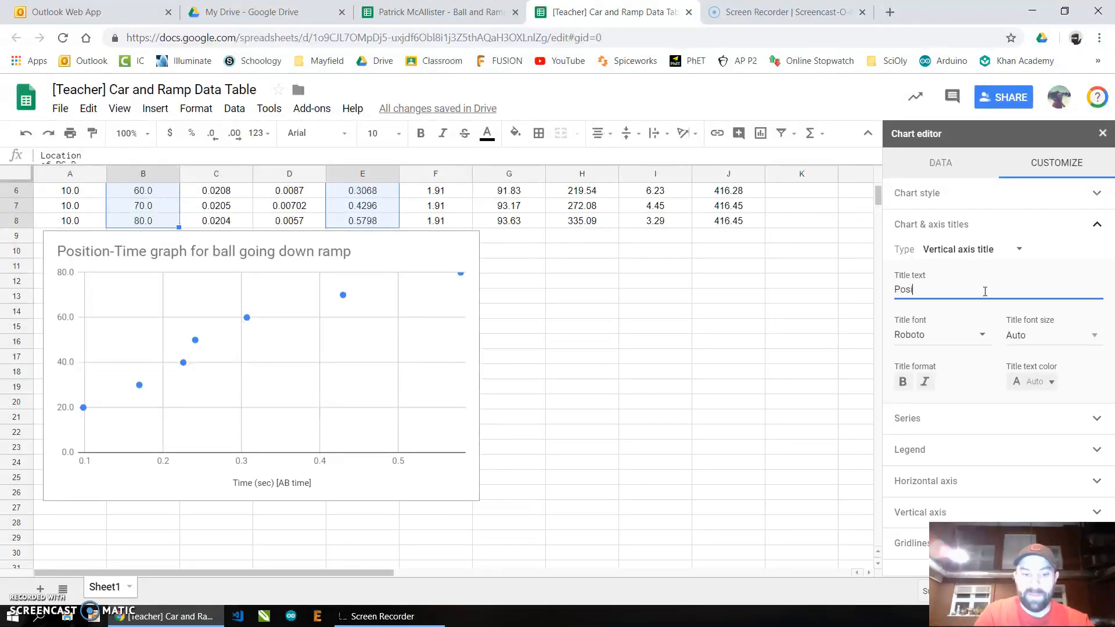
text(tion (cm)
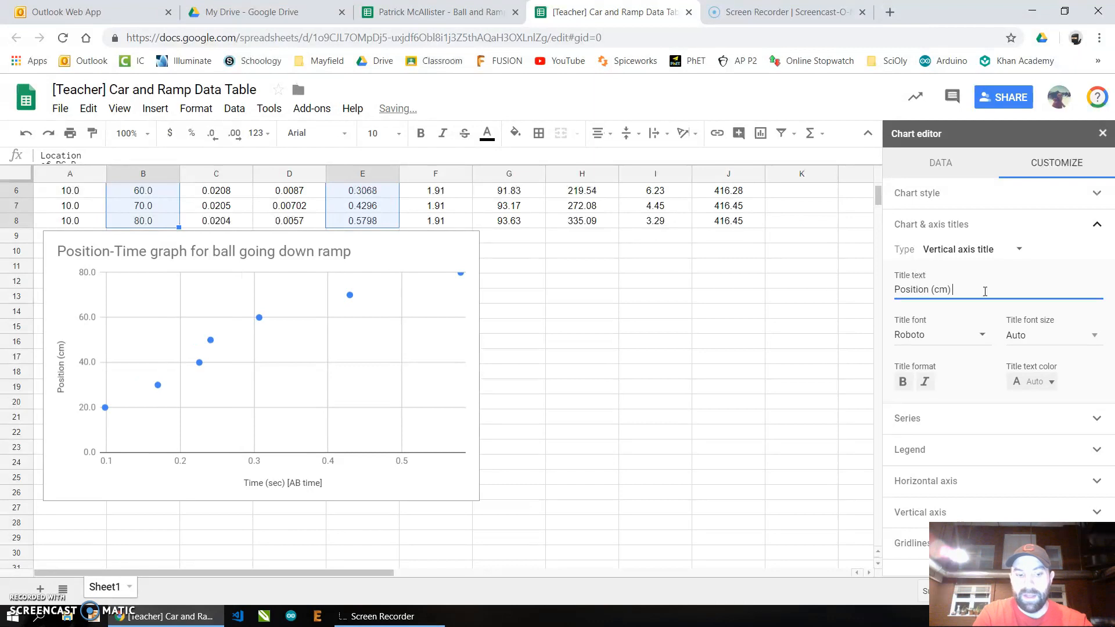
text() distan)
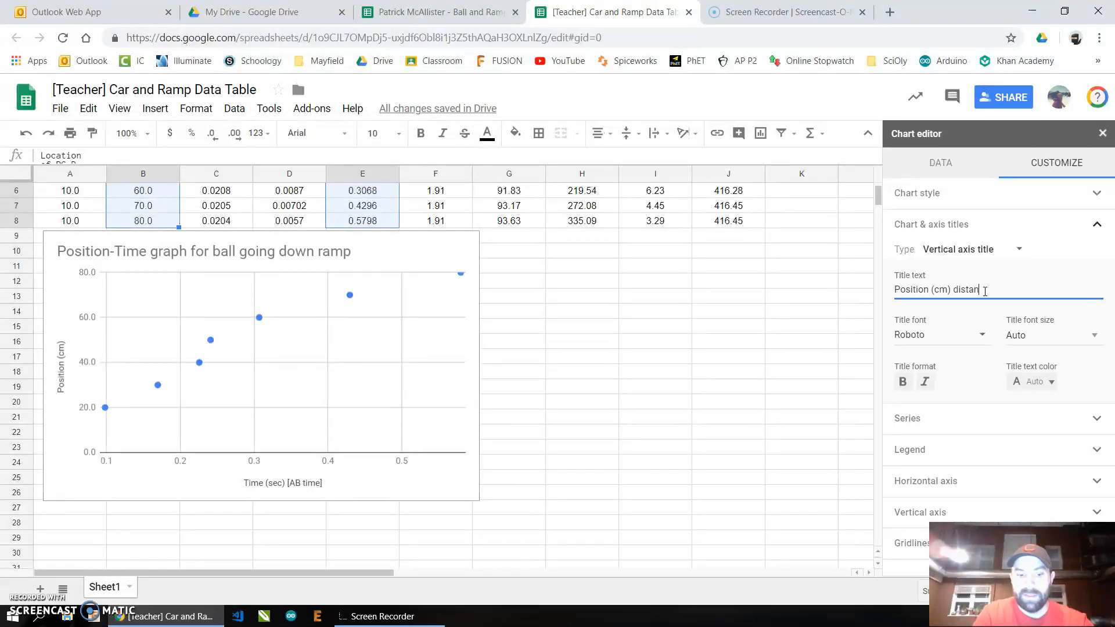
text(ce from PG-A)
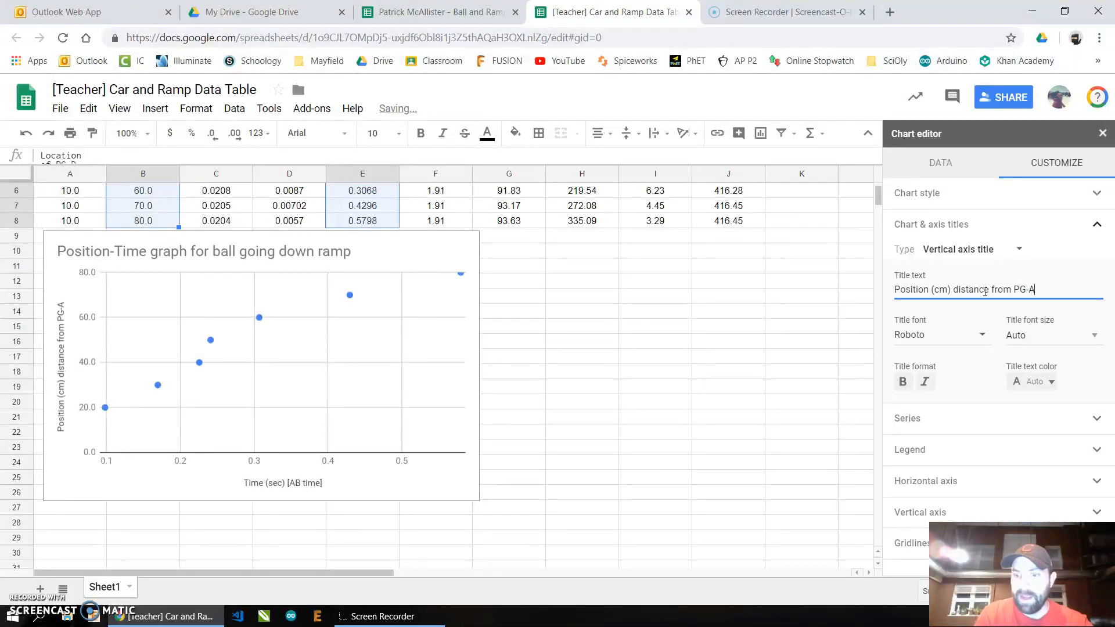
text(])
key(Left)
key(Left)
key(Left)
key(Left)
key(Left)
key(Left)
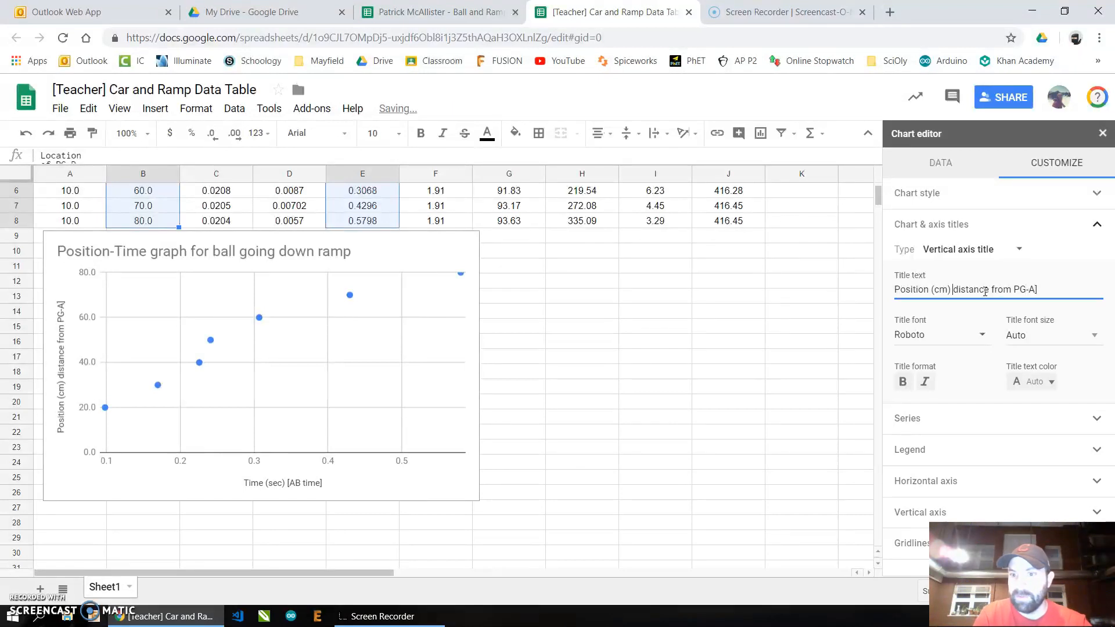
key(ctrl+Left)
key(ctrl+Left)
text([)
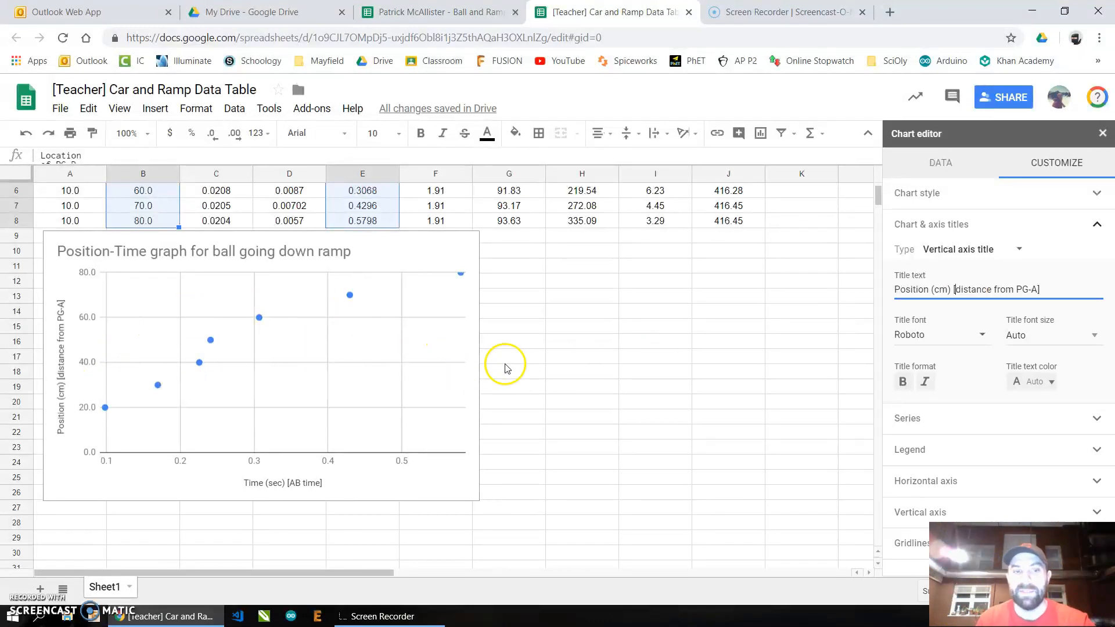
- Add a polynomial trendline to the position-time chart's series
click(1096, 225)
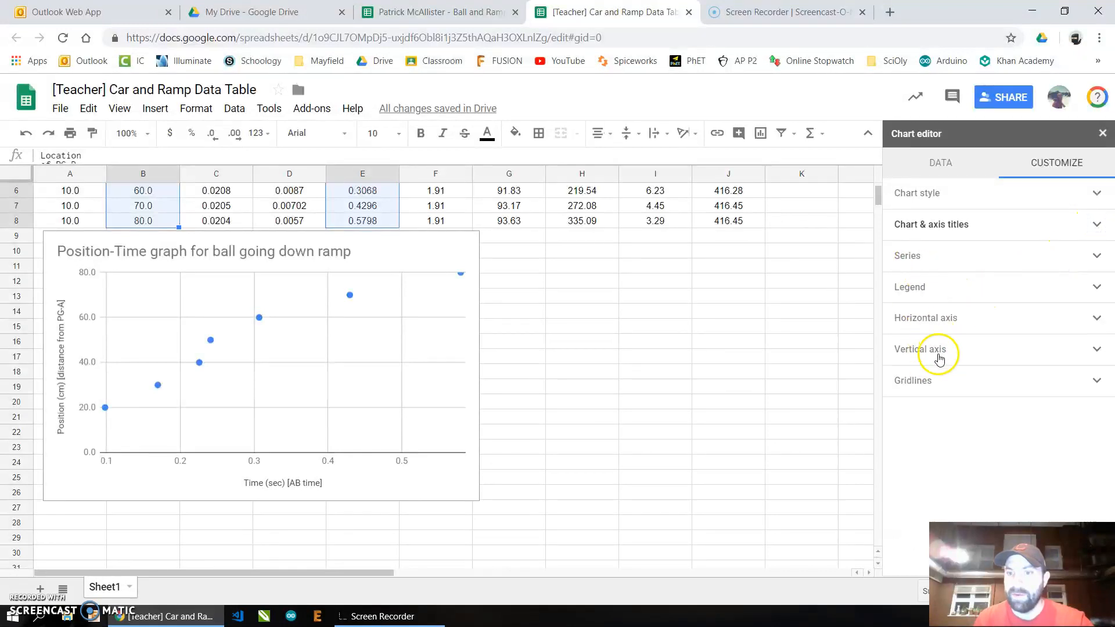
click(927, 256)
scroll(953, 326, down, 2)
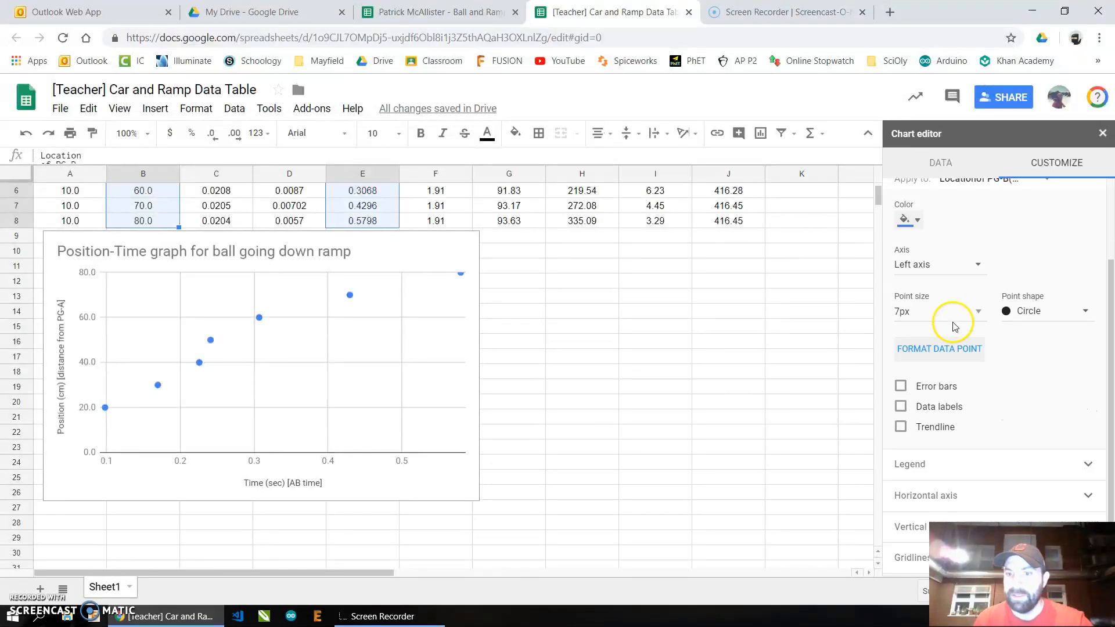
click(929, 427)
scroll(959, 371, down, 3)
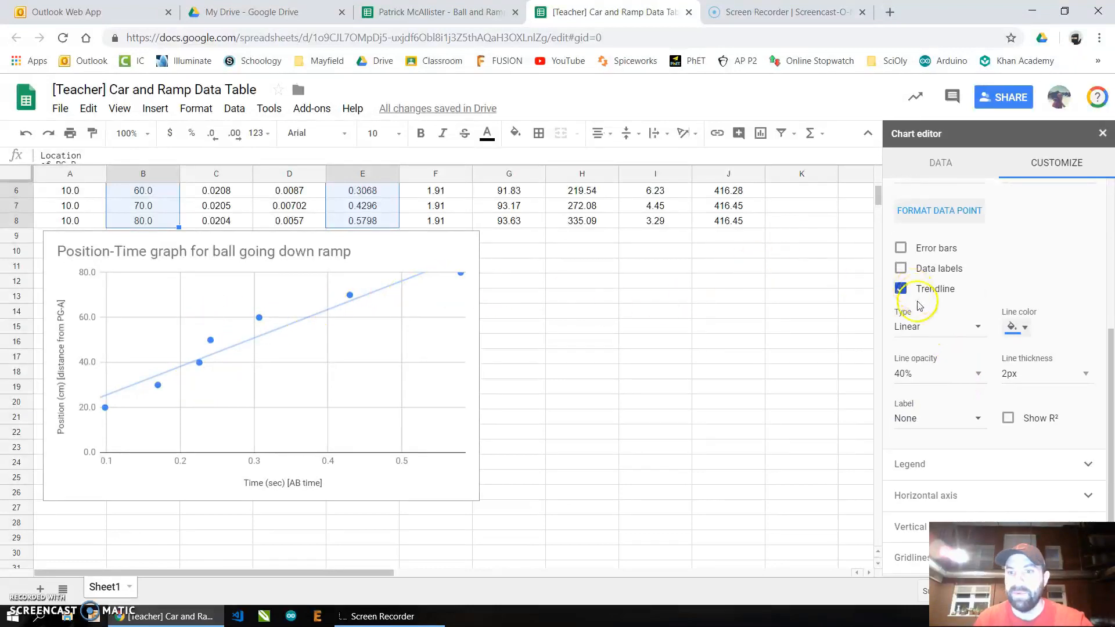
click(914, 326)
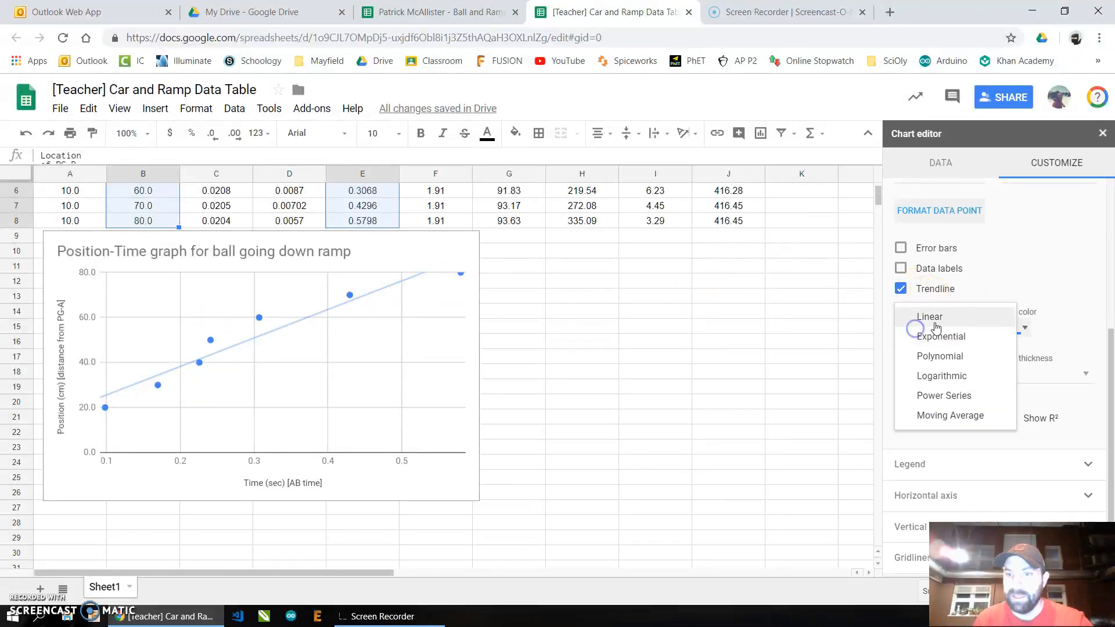
click(957, 358)
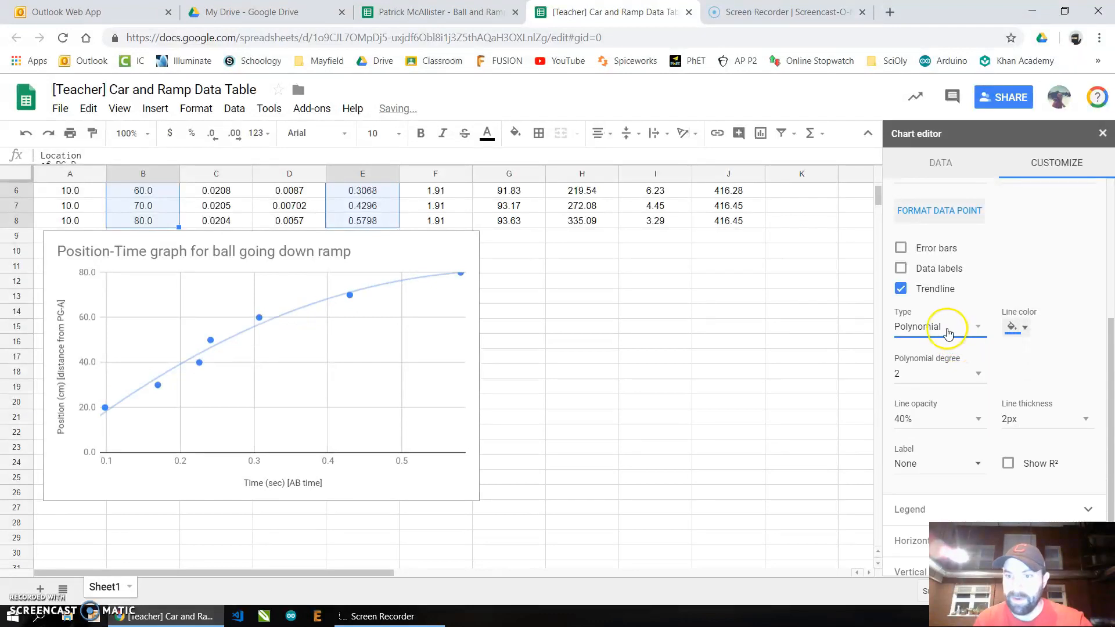
click(970, 336)
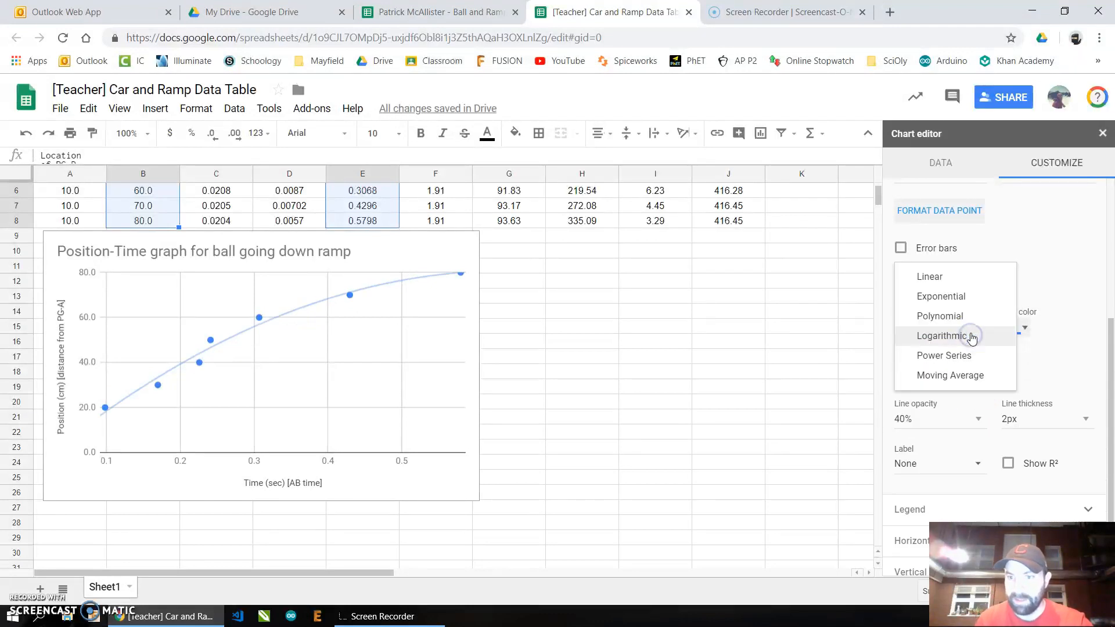
click(972, 325)
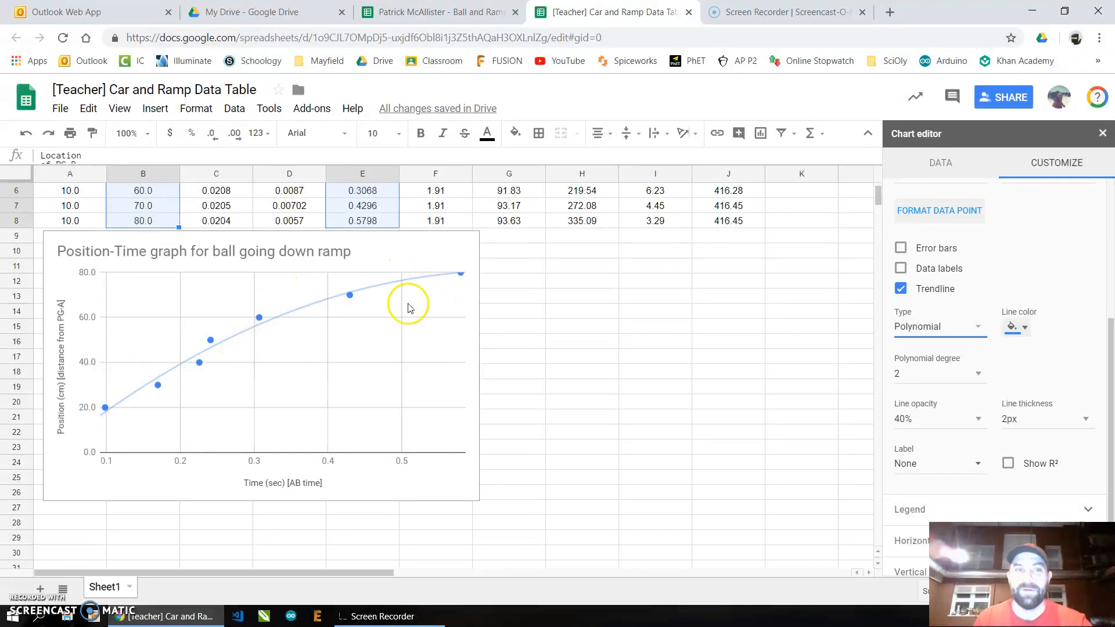
- Label the trendline with its equation and close the chart editor
scroll(1045, 348, down, 1)
click(975, 418)
click(958, 447)
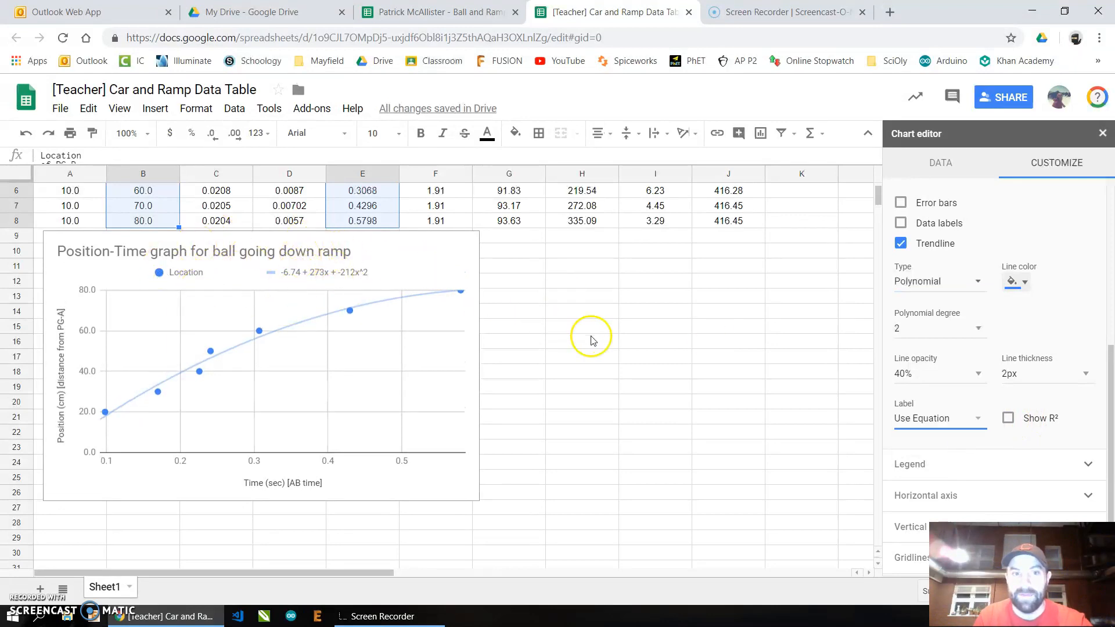
scroll(585, 336, up, 2)
scroll(684, 337, up, 1)
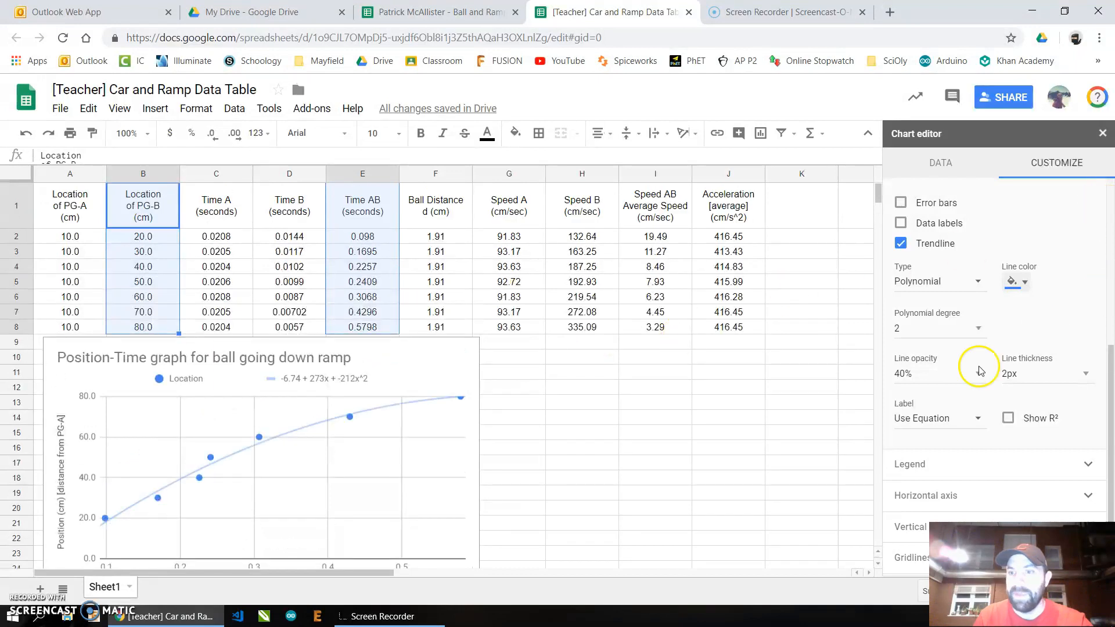
scroll(981, 366, up, 5)
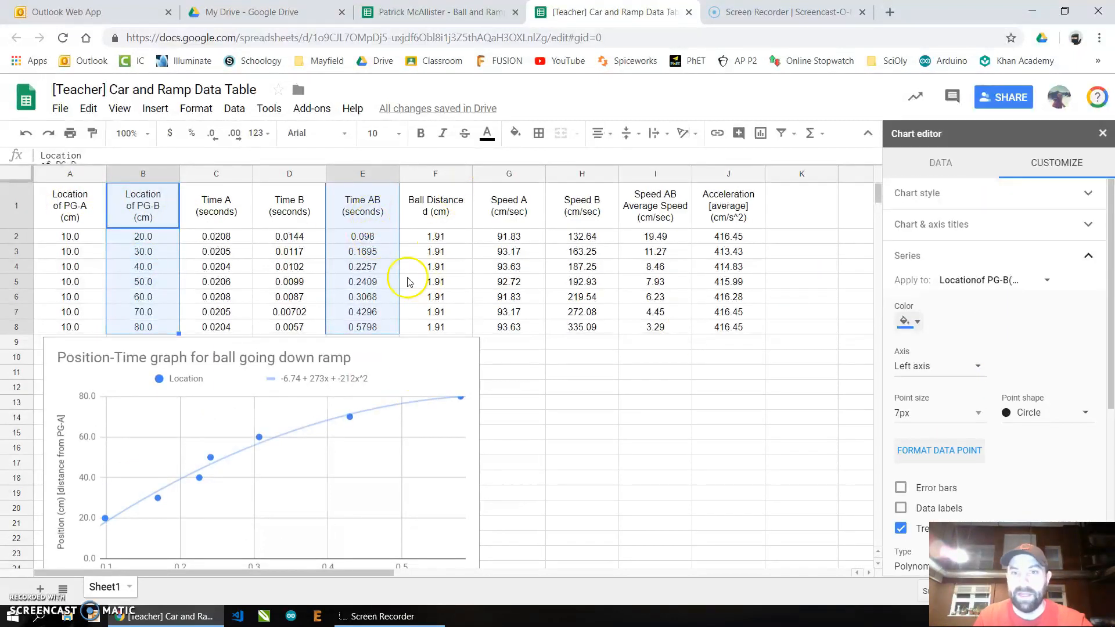
click(718, 348)
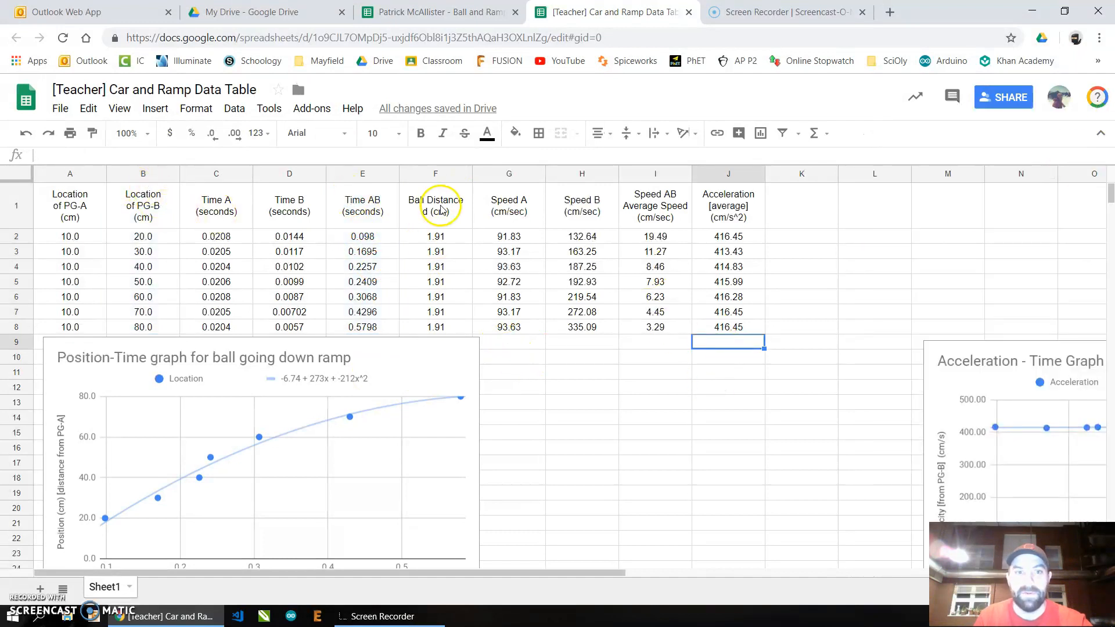
- Insert a scatter chart of Time AB and Speed B columns, using row 1 as headers
drag(372, 216, 371, 325)
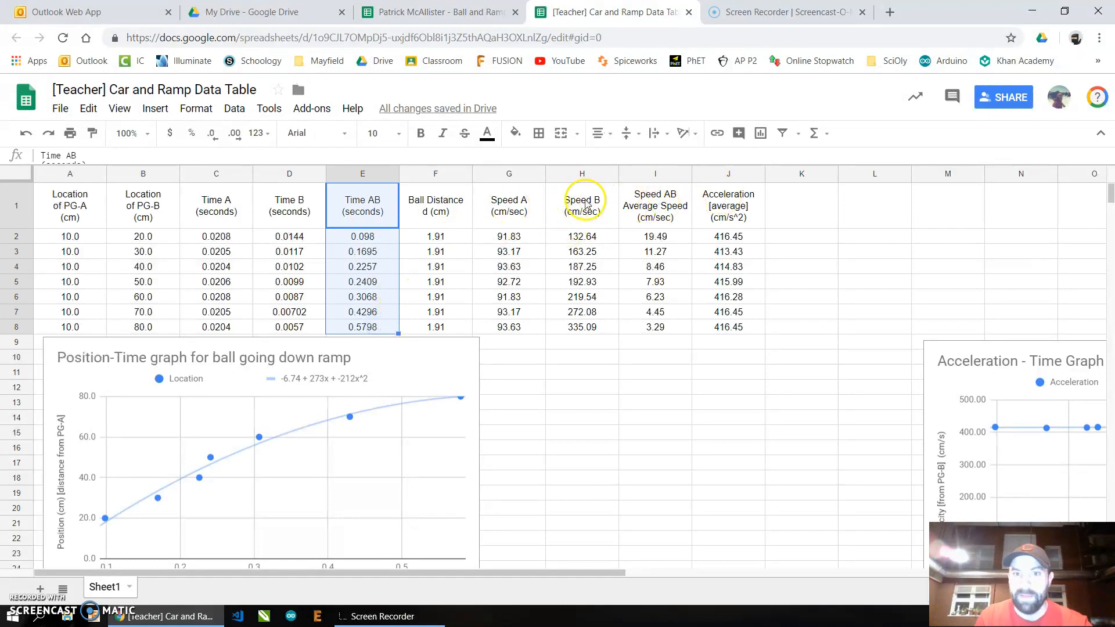
drag(591, 218, 590, 328)
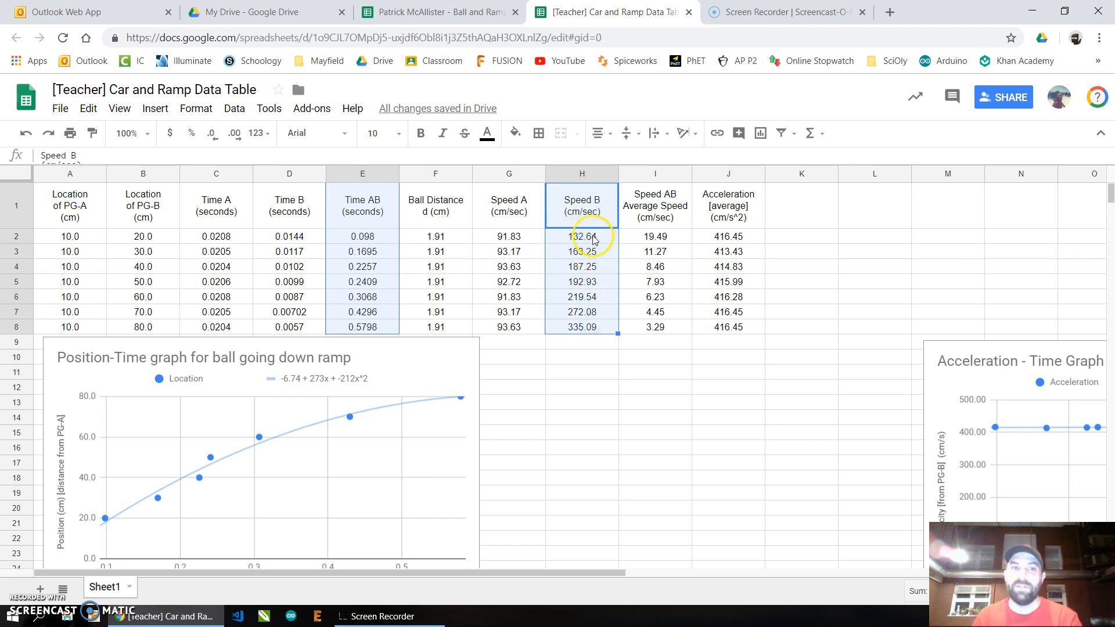
click(155, 108)
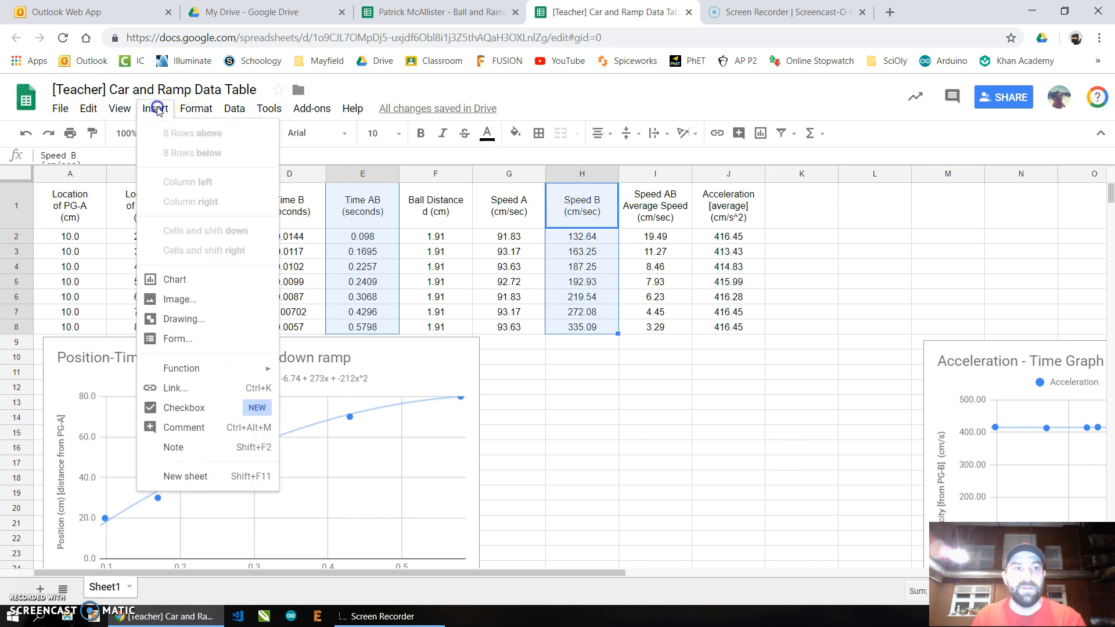
click(184, 281)
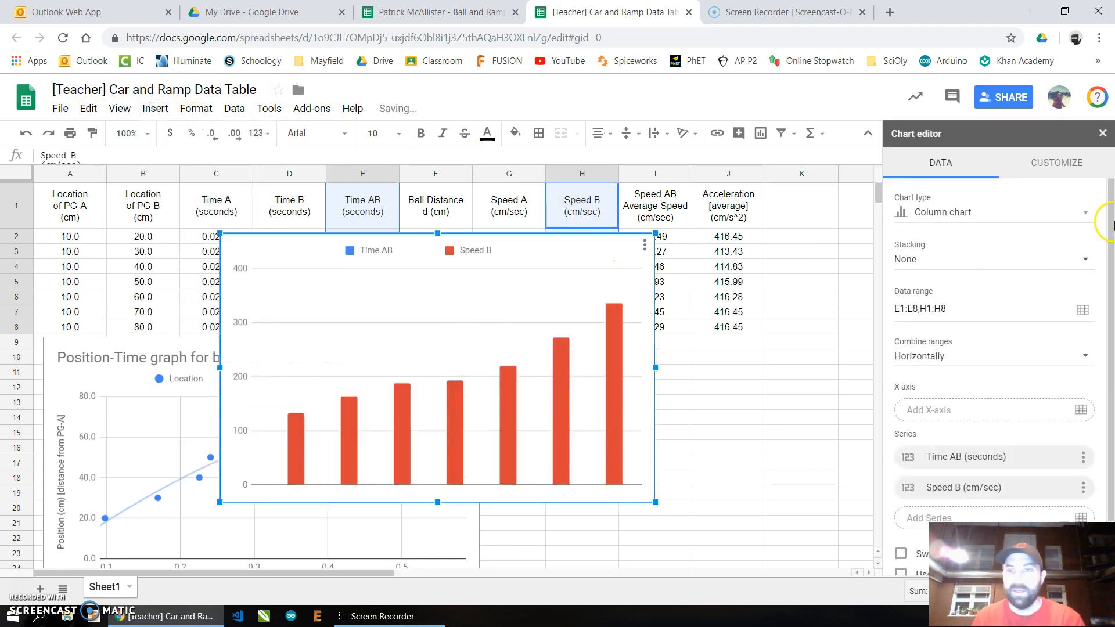
click(1085, 213)
scroll(936, 347, down, 5)
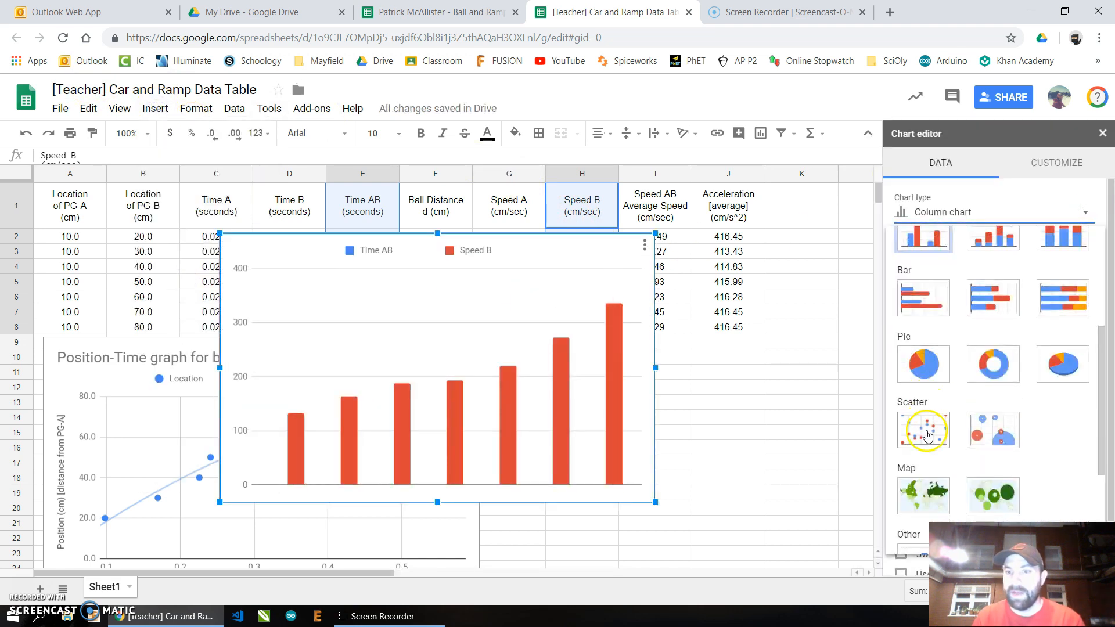
click(930, 366)
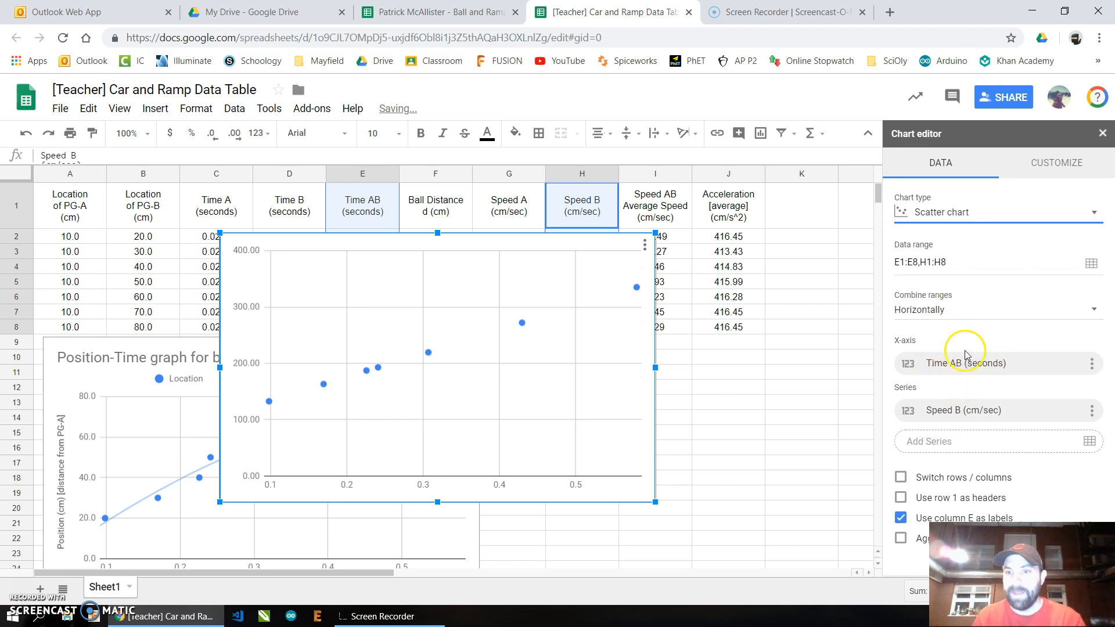
click(901, 498)
- Set the new chart's vertical axis title to "Velocity (m/s) [Photogate B instantaneous Velocity]"
click(1023, 162)
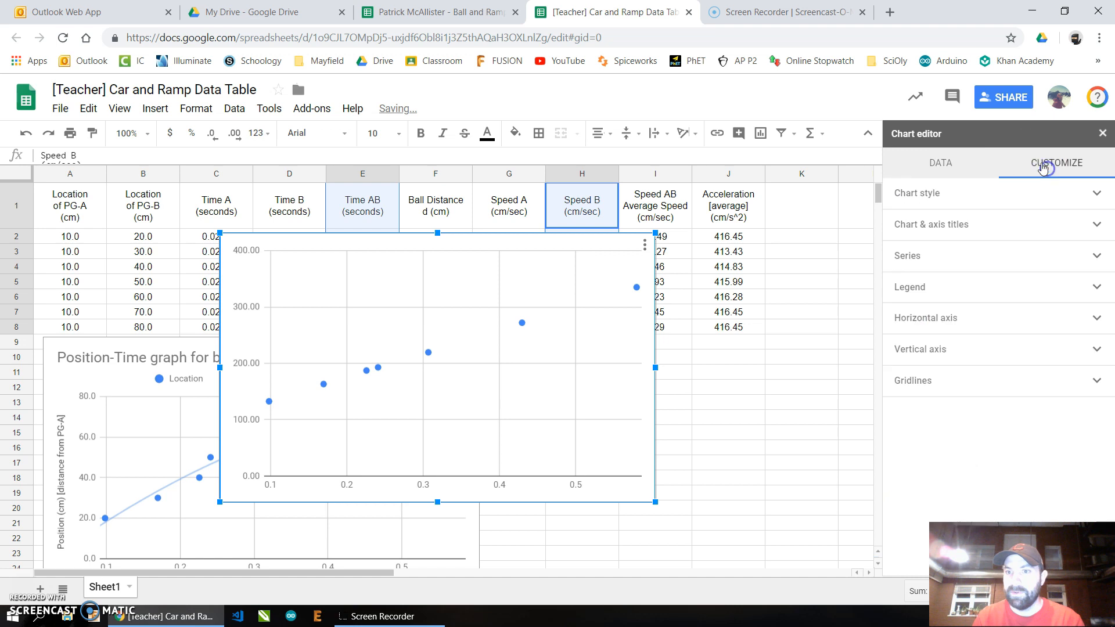
click(953, 255)
scroll(930, 349, down, 2)
scroll(924, 348, up, 3)
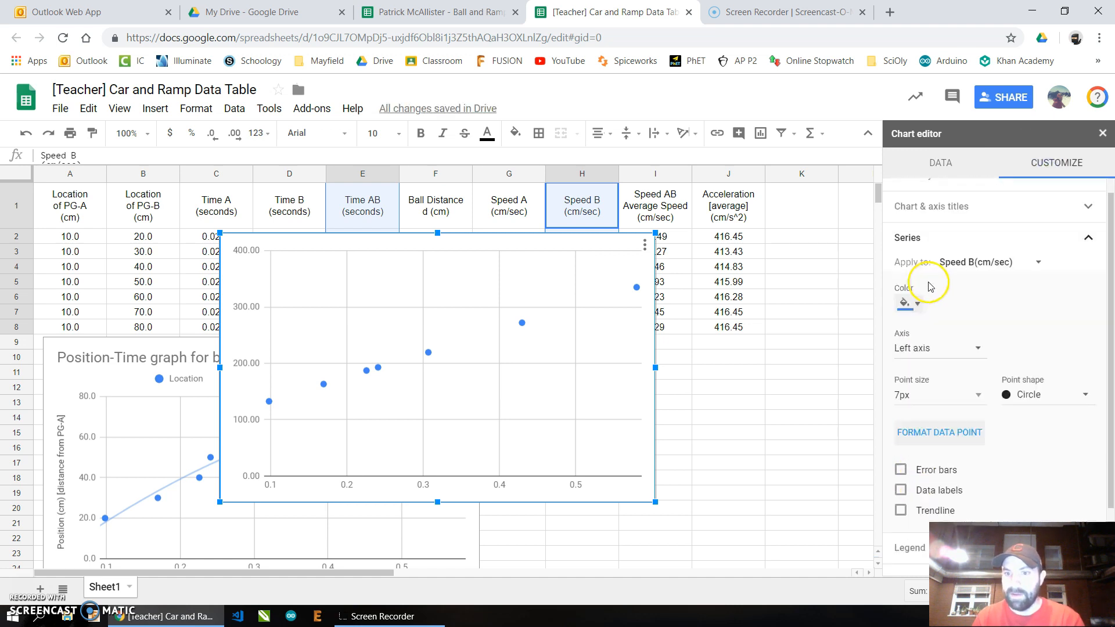
click(971, 225)
click(962, 291)
text(Velocity (m/s) [Photogate B)
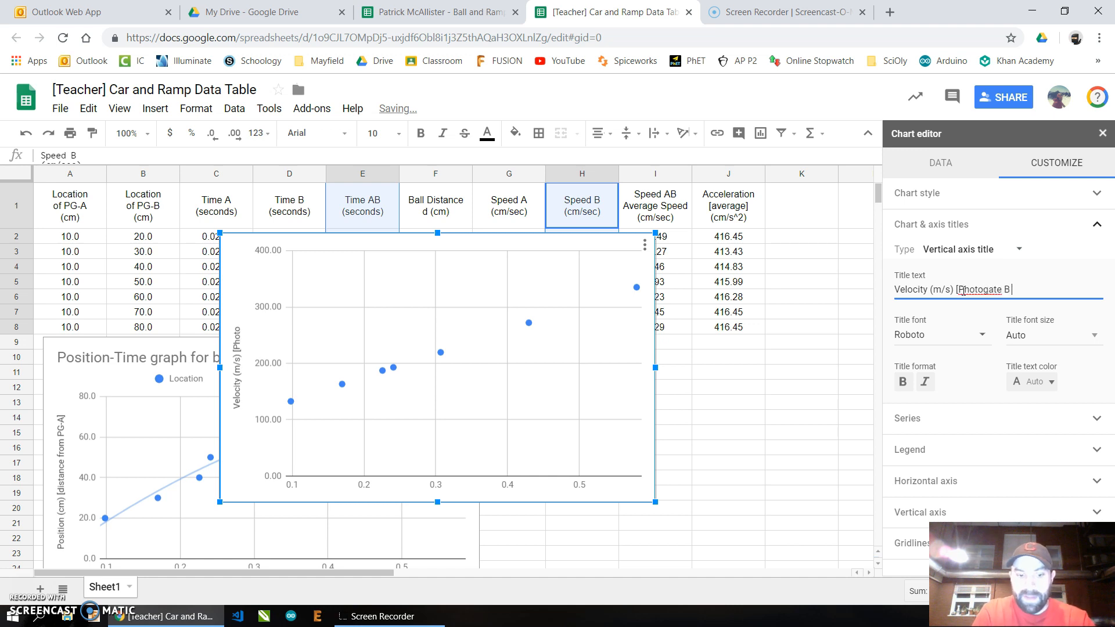
key(BackSpace)
key(BackSpace)
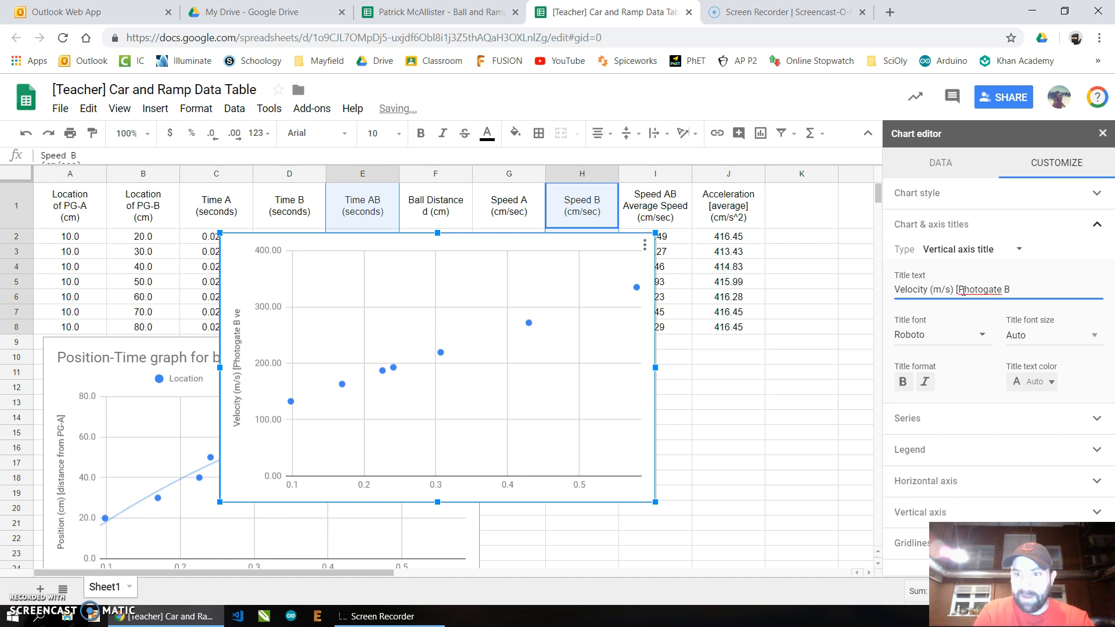
text(instantane)
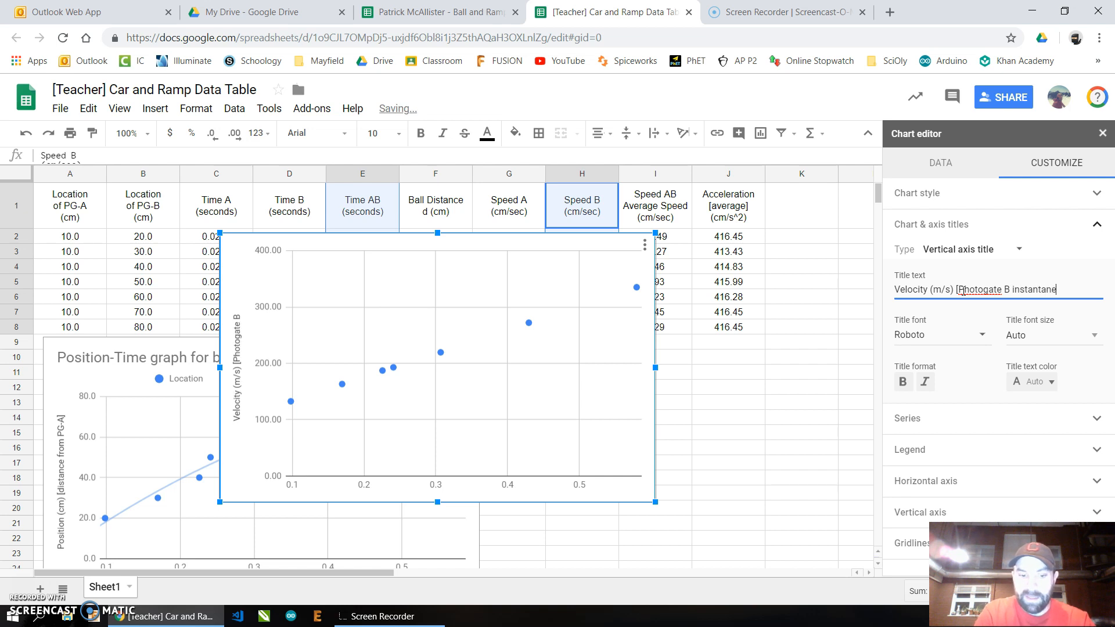
text(oud)
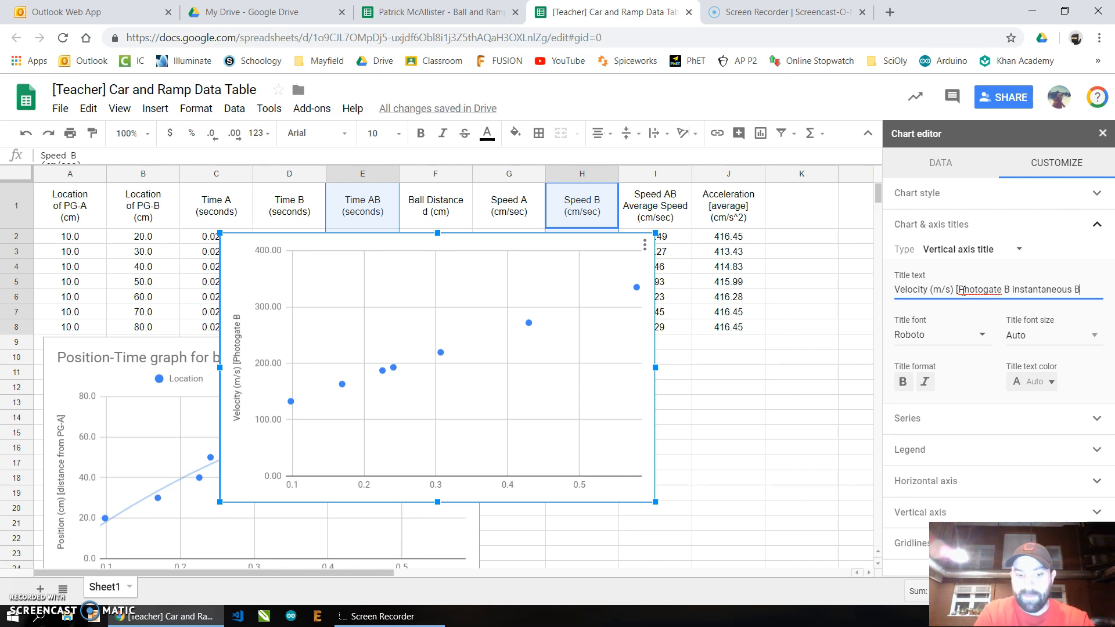
text( Velocity])
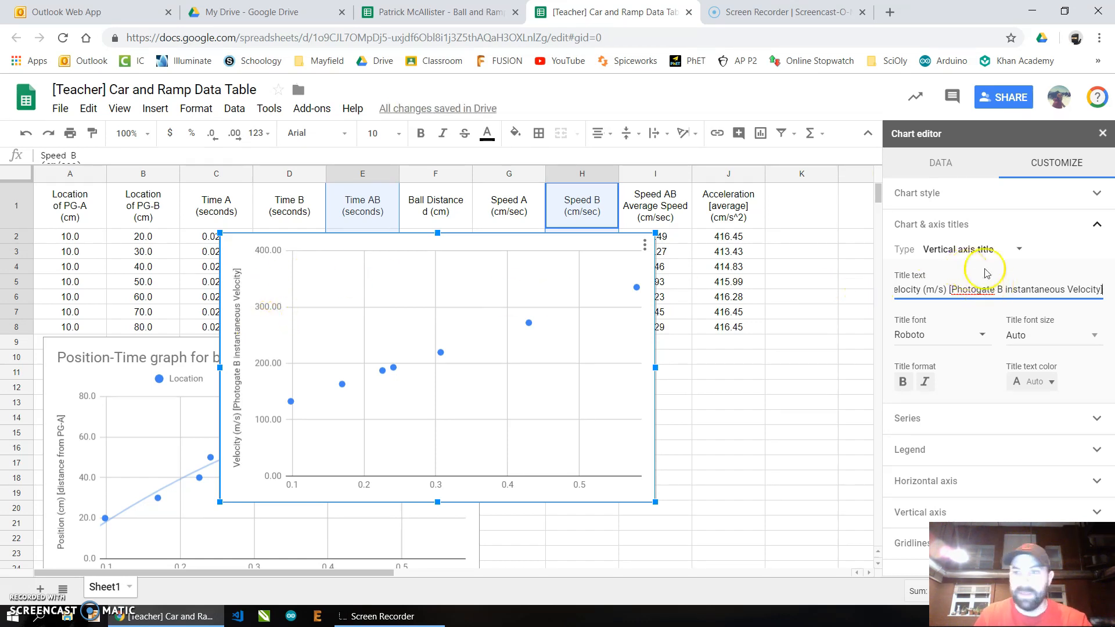
- Set the new chart's horizontal axis title to "Time (sec) [AB time]"
click(1007, 249)
click(1000, 231)
click(974, 294)
text(Time (sec) [)
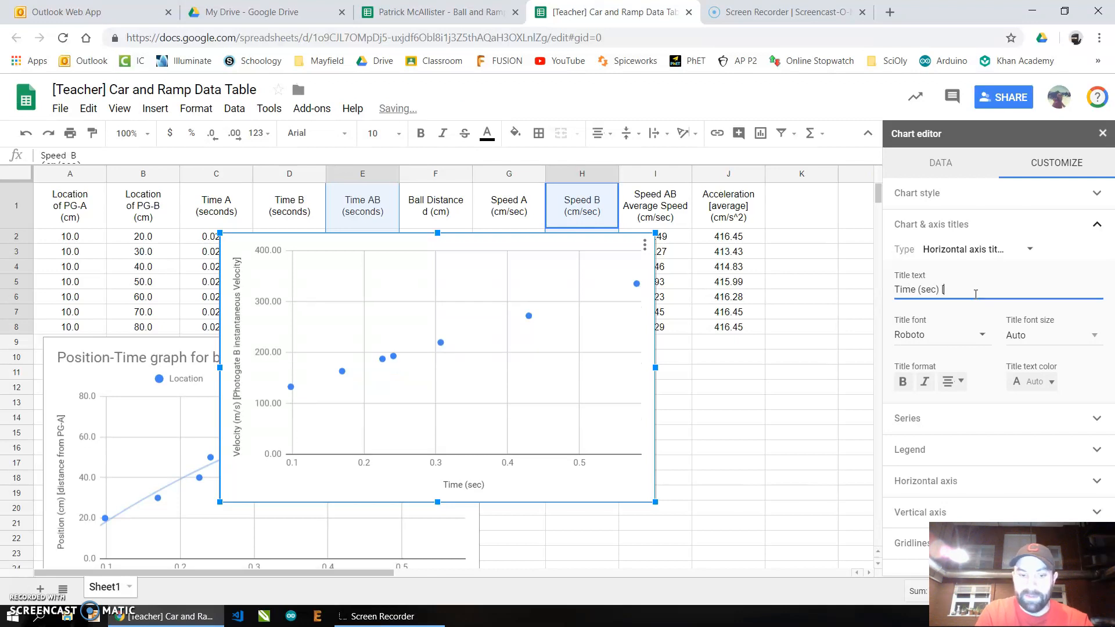
text(time to)
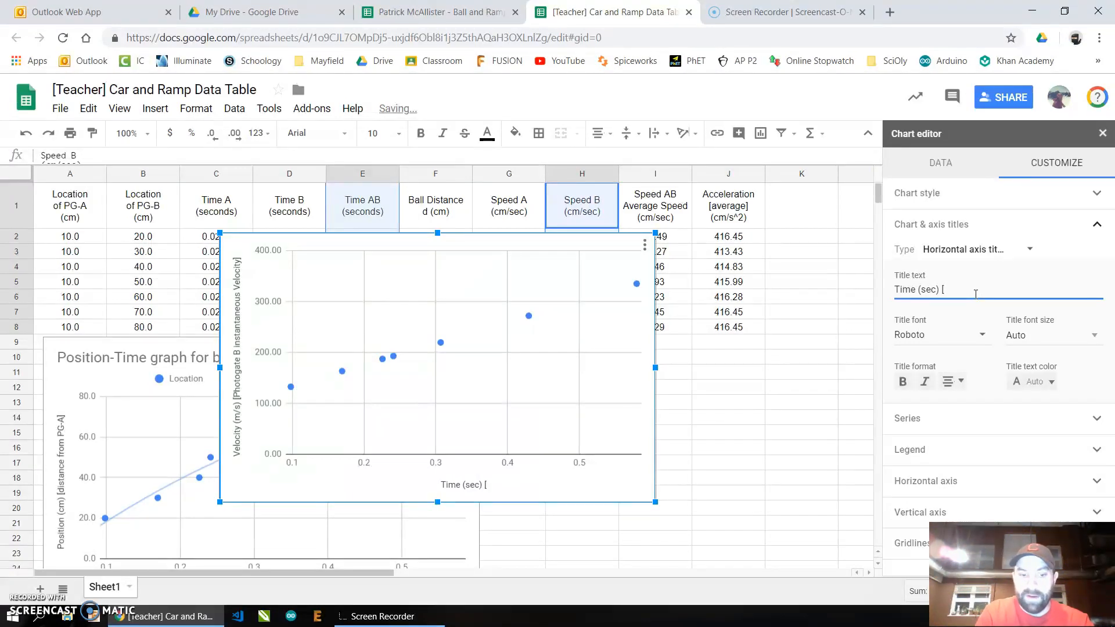
text(time)
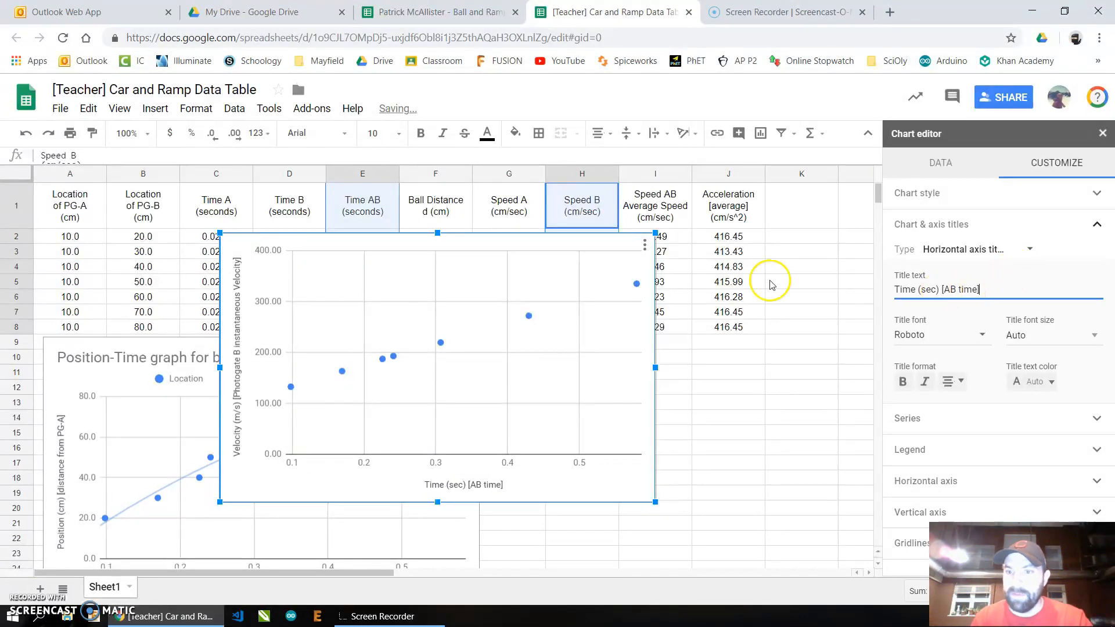
click(1016, 251)
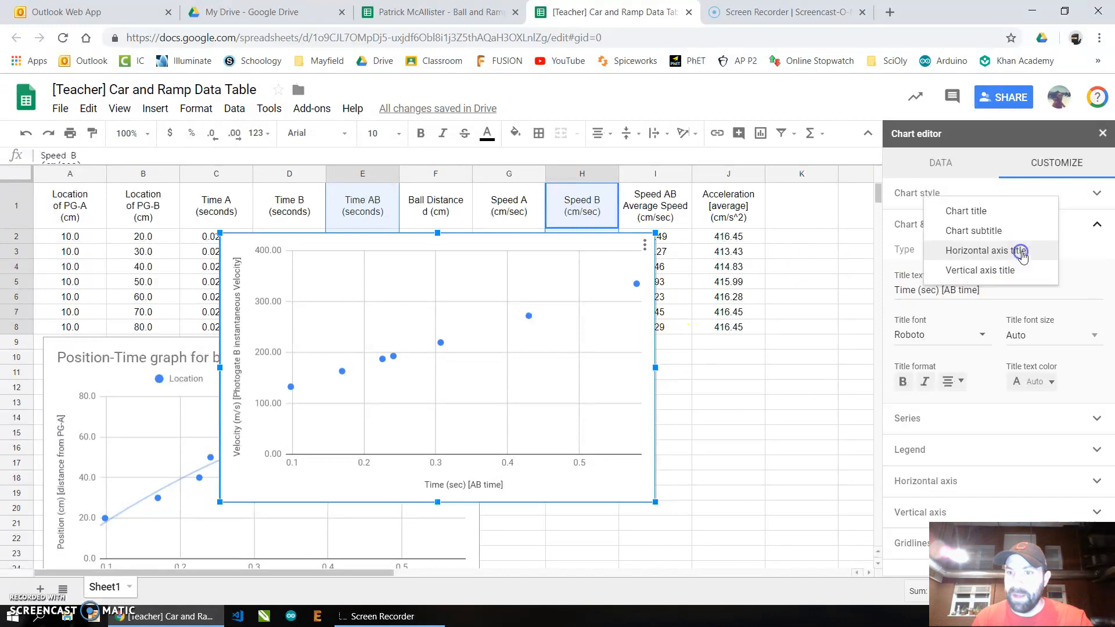
- Set the new chart's title to "Velocity-time graph for ball rolling down a ramp"
click(1000, 210)
click(961, 296)
text(Velocity-time graph)
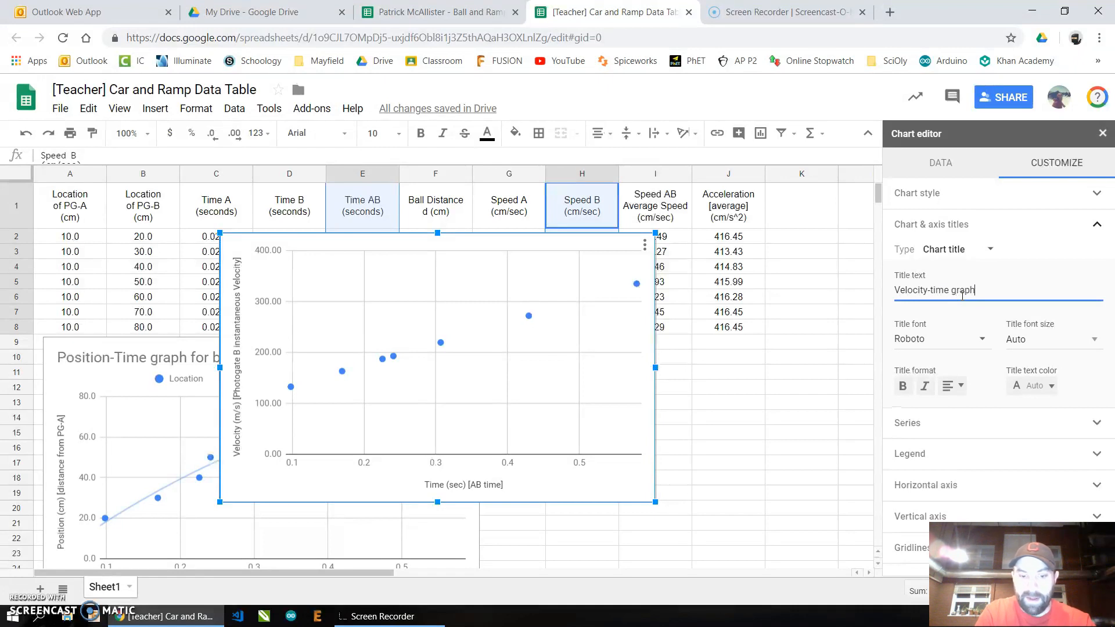
text(for ball rolling down a ramp)
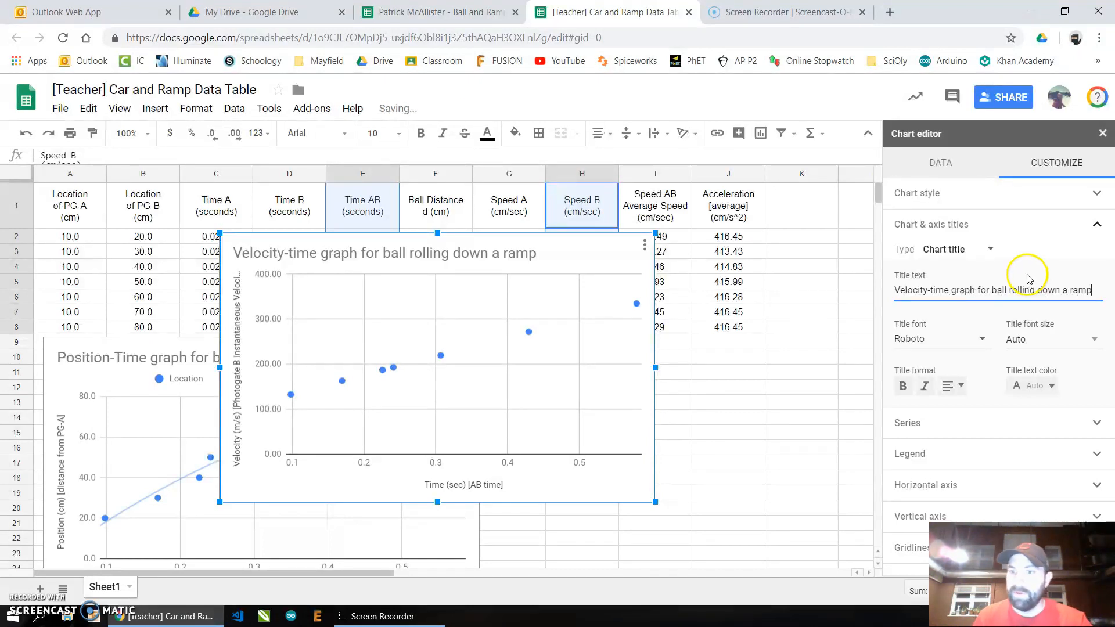
- Add a linear trendline to the velocity chart's series and label the trendline with its equation
click(1096, 223)
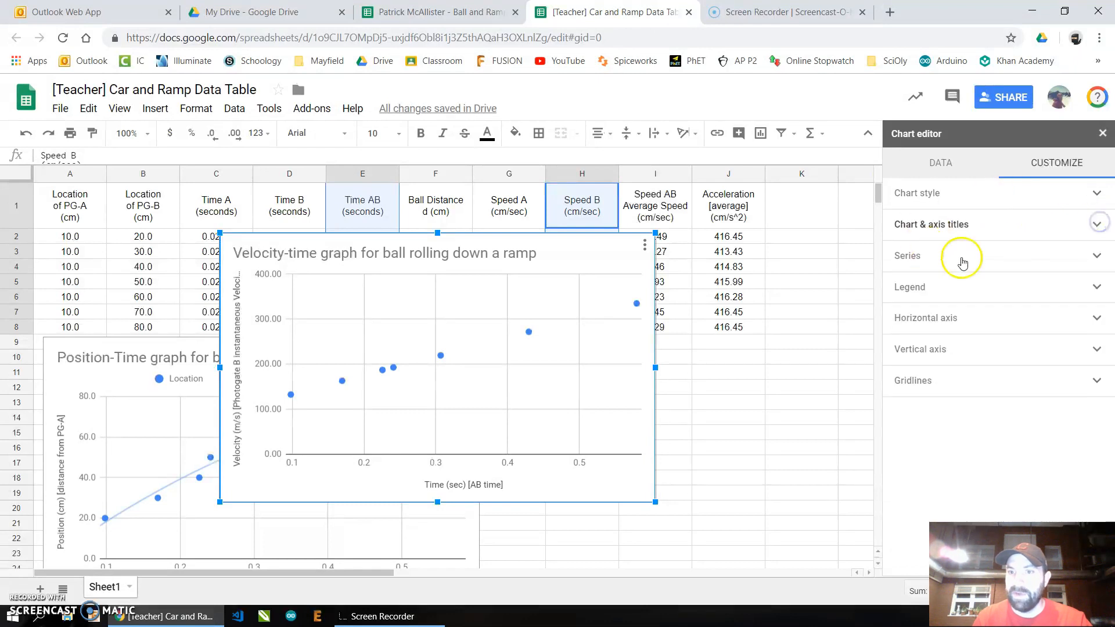
click(1097, 259)
scroll(1020, 282, down, 2)
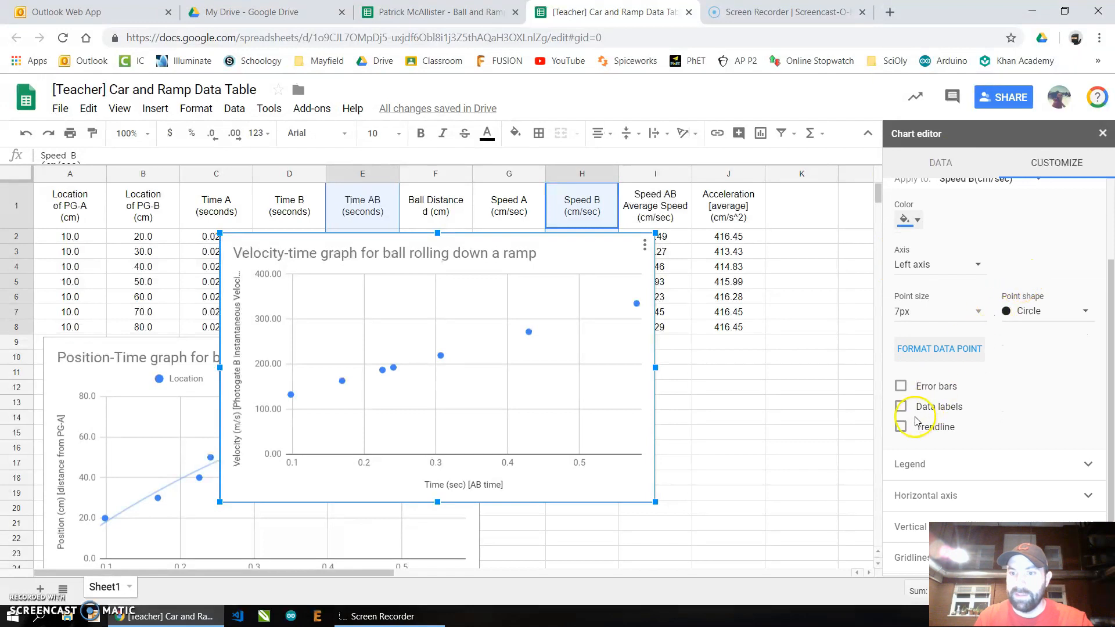
click(915, 424)
scroll(953, 316, down, 1)
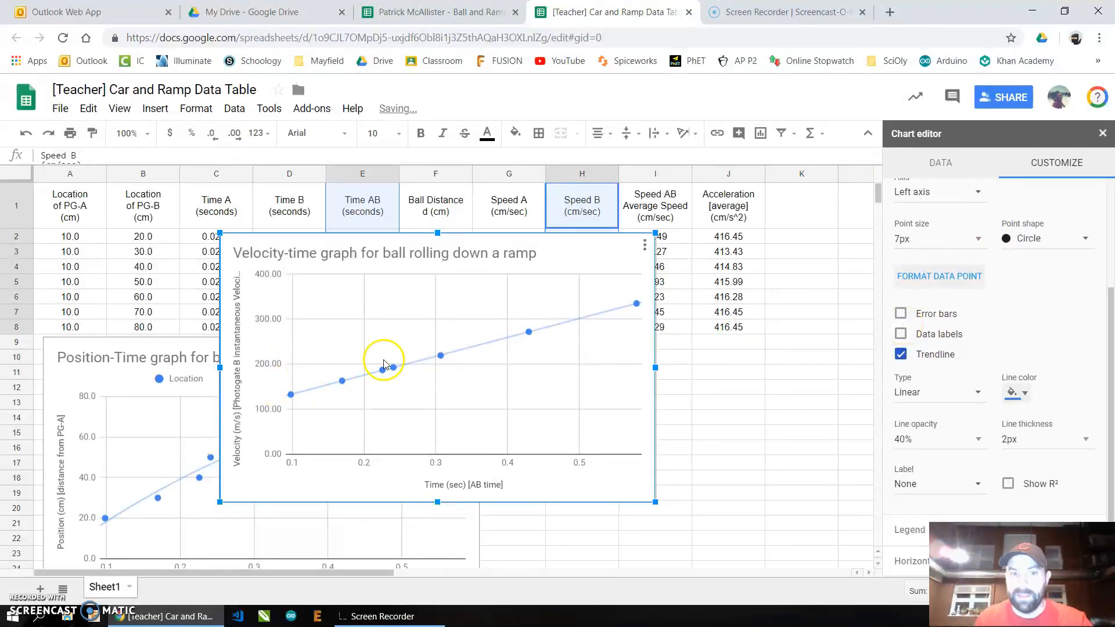
scroll(983, 299, down, 1)
click(968, 418)
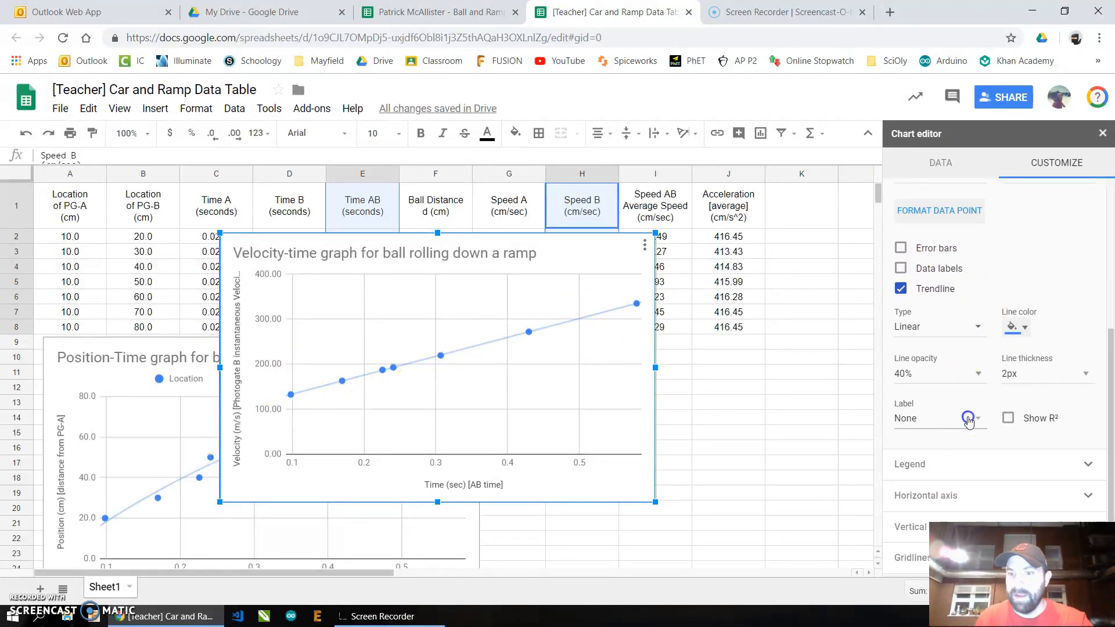
click(957, 449)
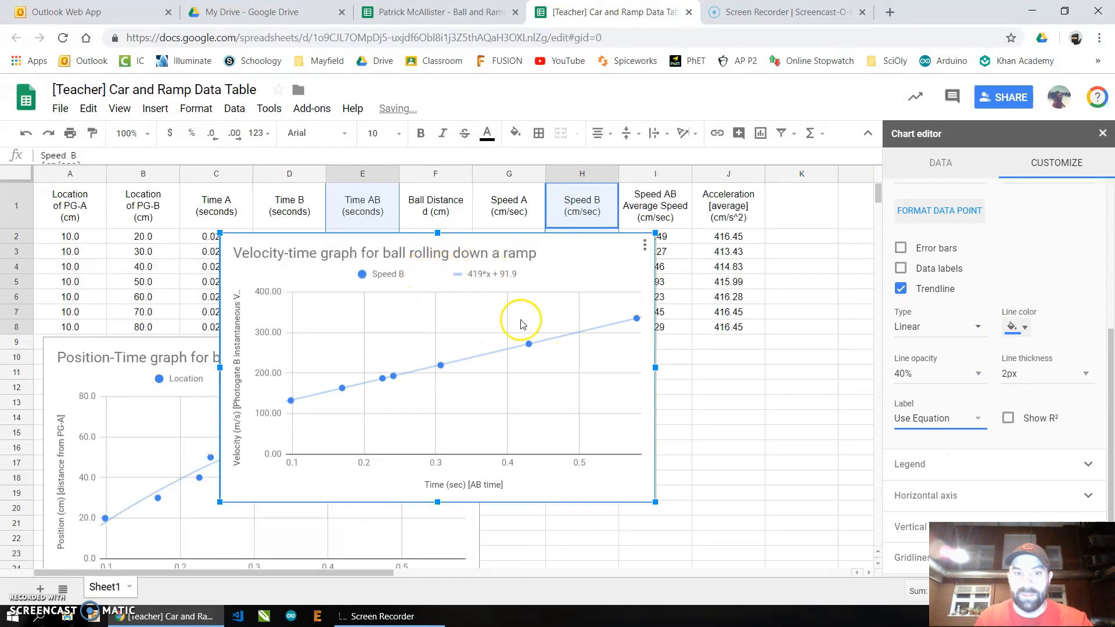
- Move the velocity-time chart beside the position-time chart below the data table
drag(568, 256, 829, 350)
drag(351, 572, 413, 583)
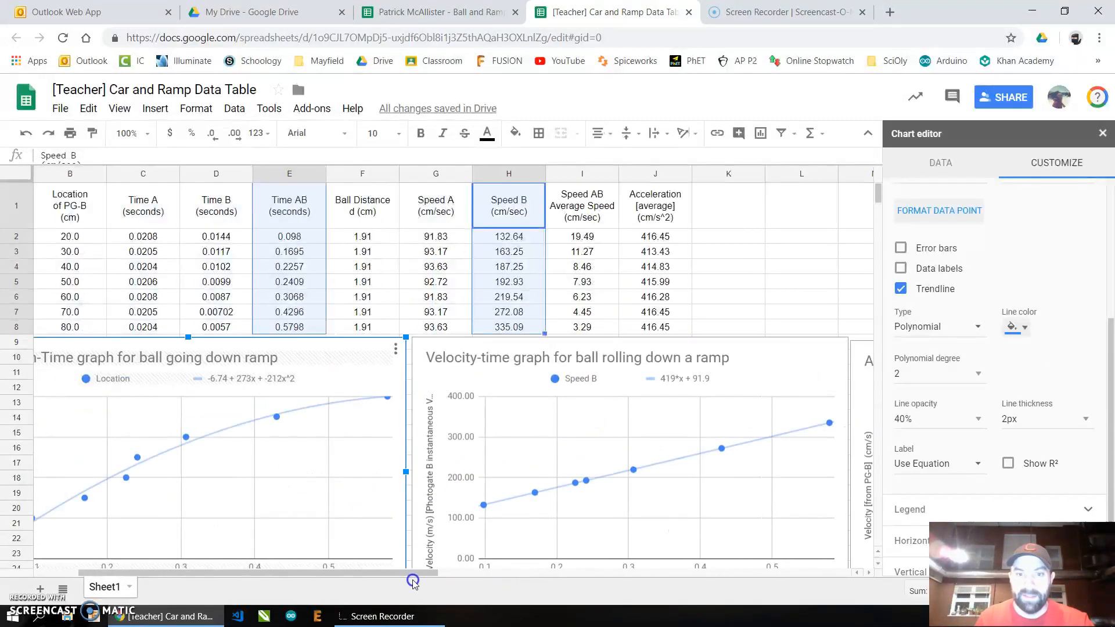
- Scroll across the sheet to review the position, velocity and acceleration charts side by side
scroll(430, 421, down, 2)
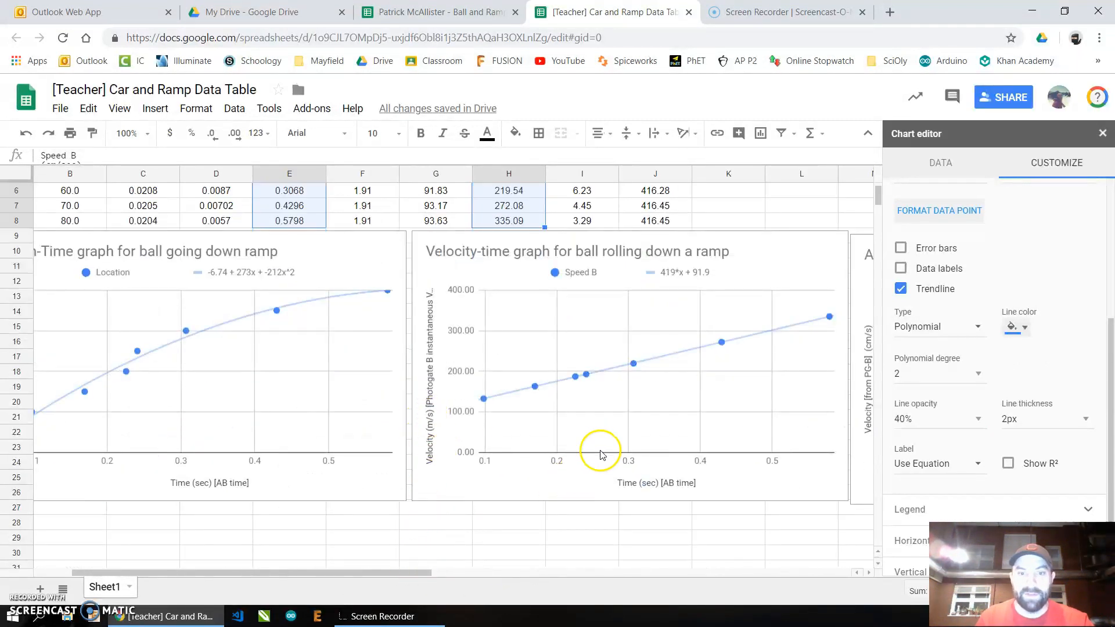
drag(423, 575, 329, 560)
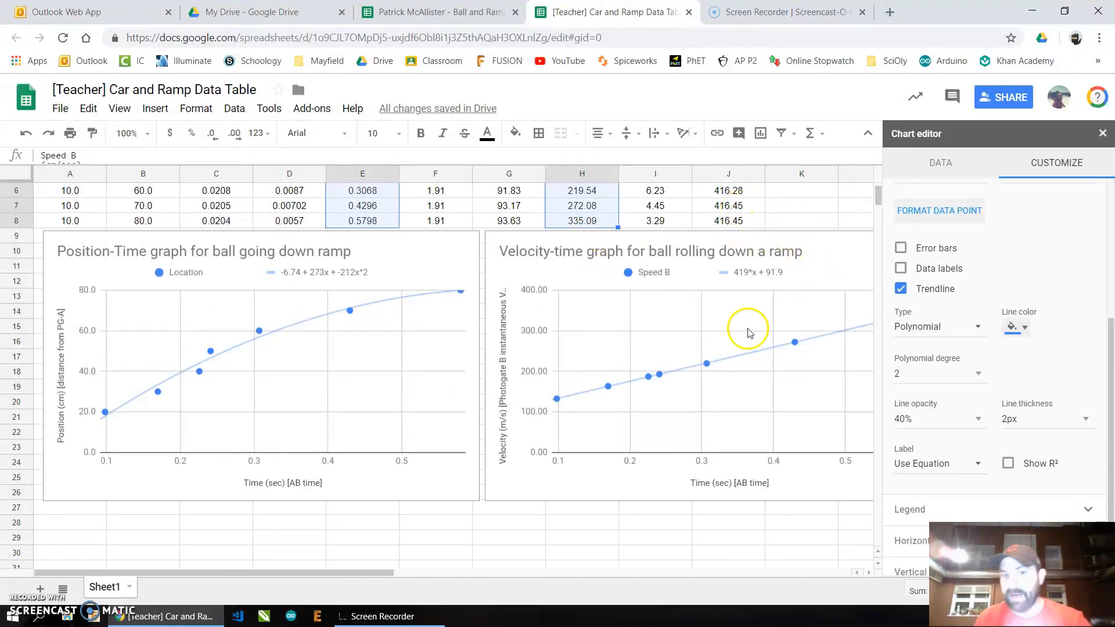
drag(374, 569, 644, 563)
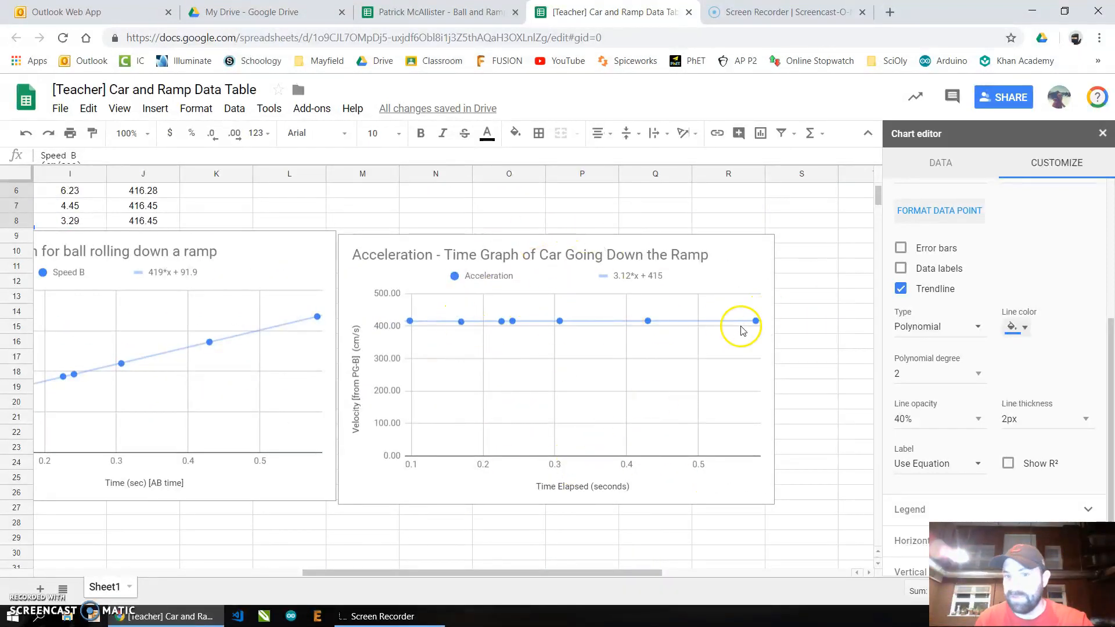
scroll(526, 428, up, 3)
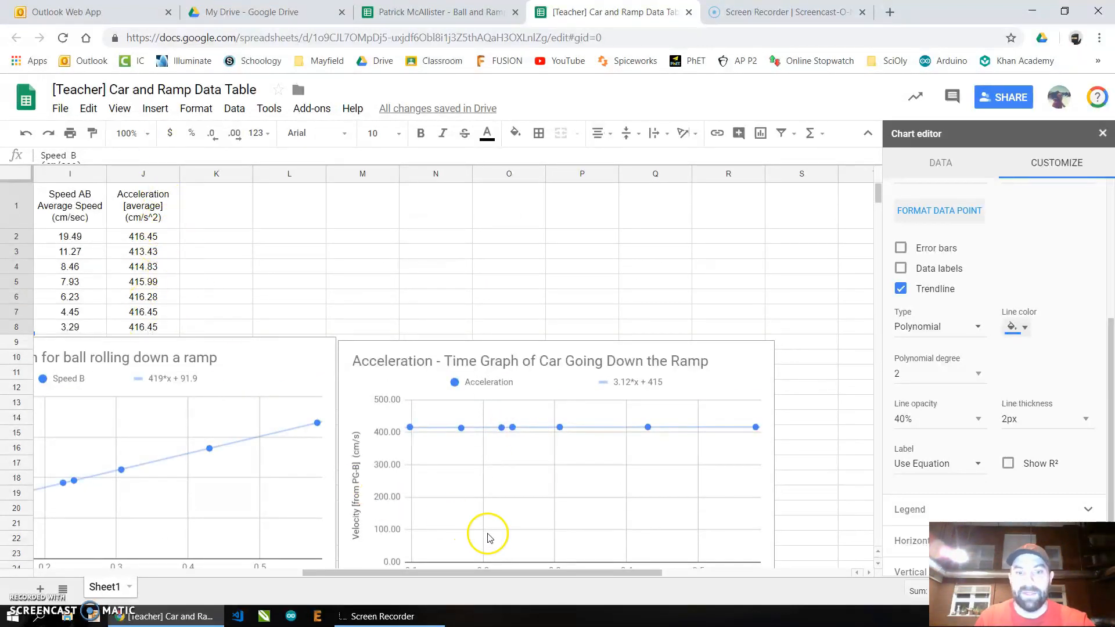
drag(525, 574, 350, 575)
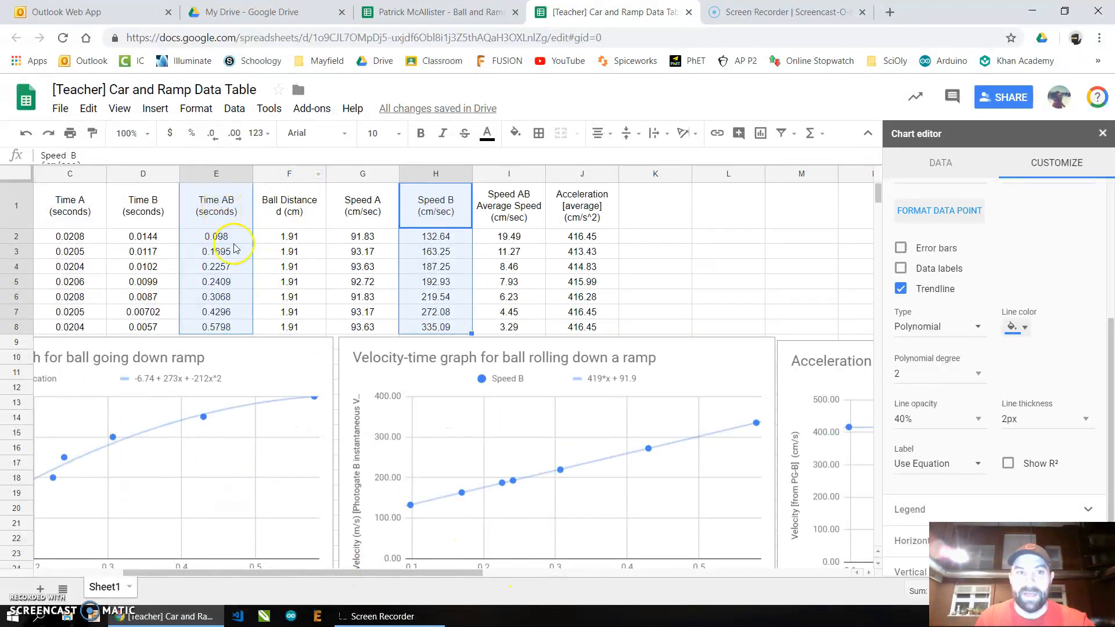
drag(442, 575, 278, 545)
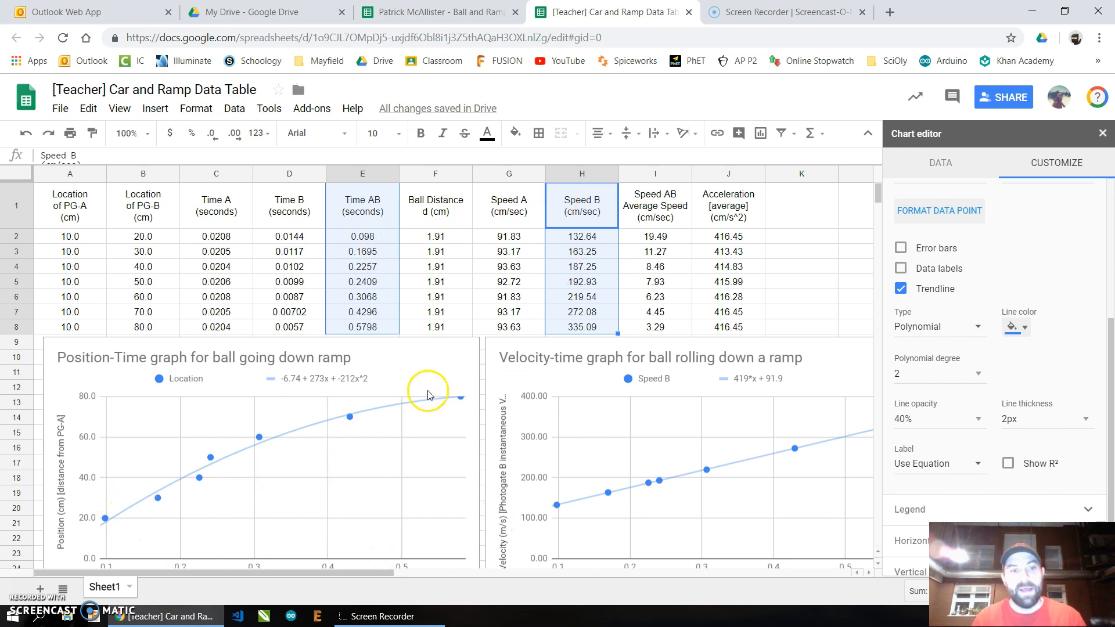
mouse_move(389, 573)
mouse_down()
mouse_move(488, 577)
mouse_move(409, 581)
mouse_up()
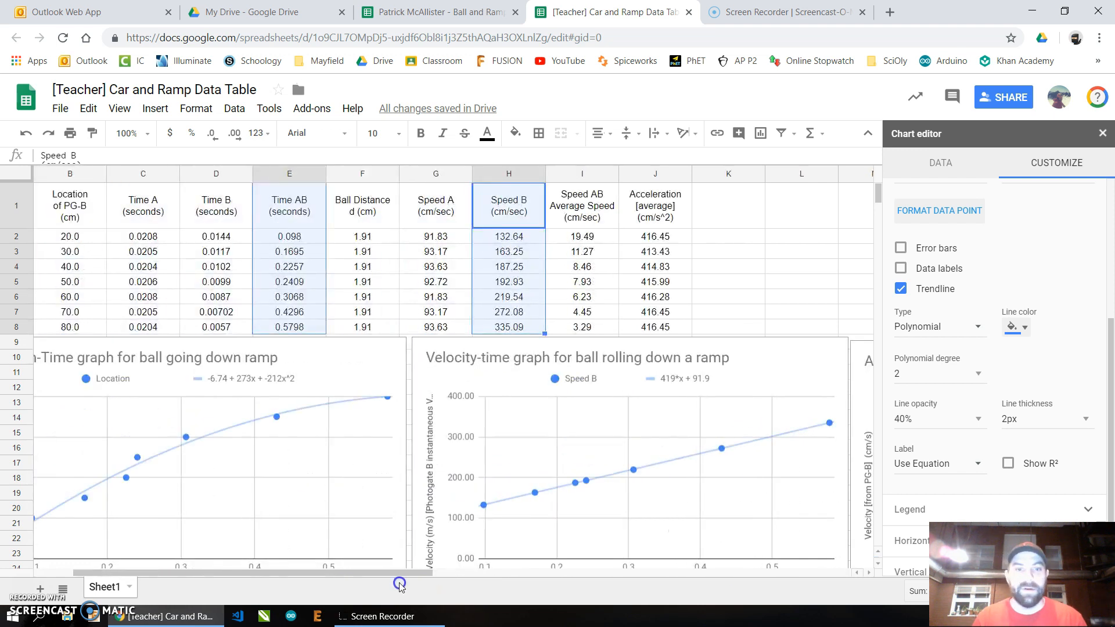
scroll(669, 291, down, 1)
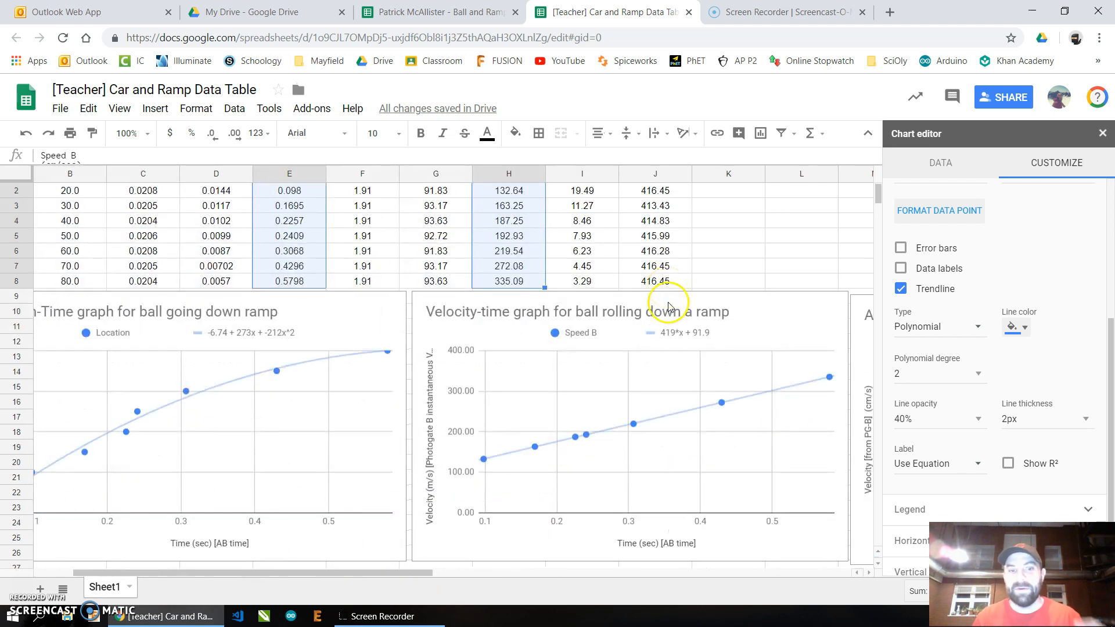
drag(431, 578, 331, 572)
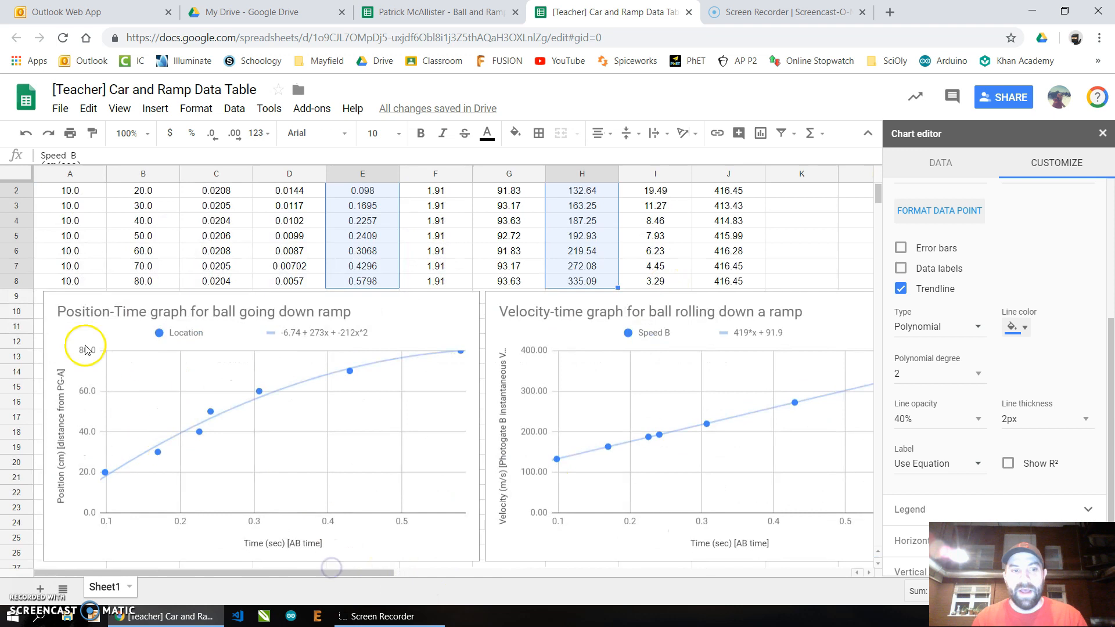